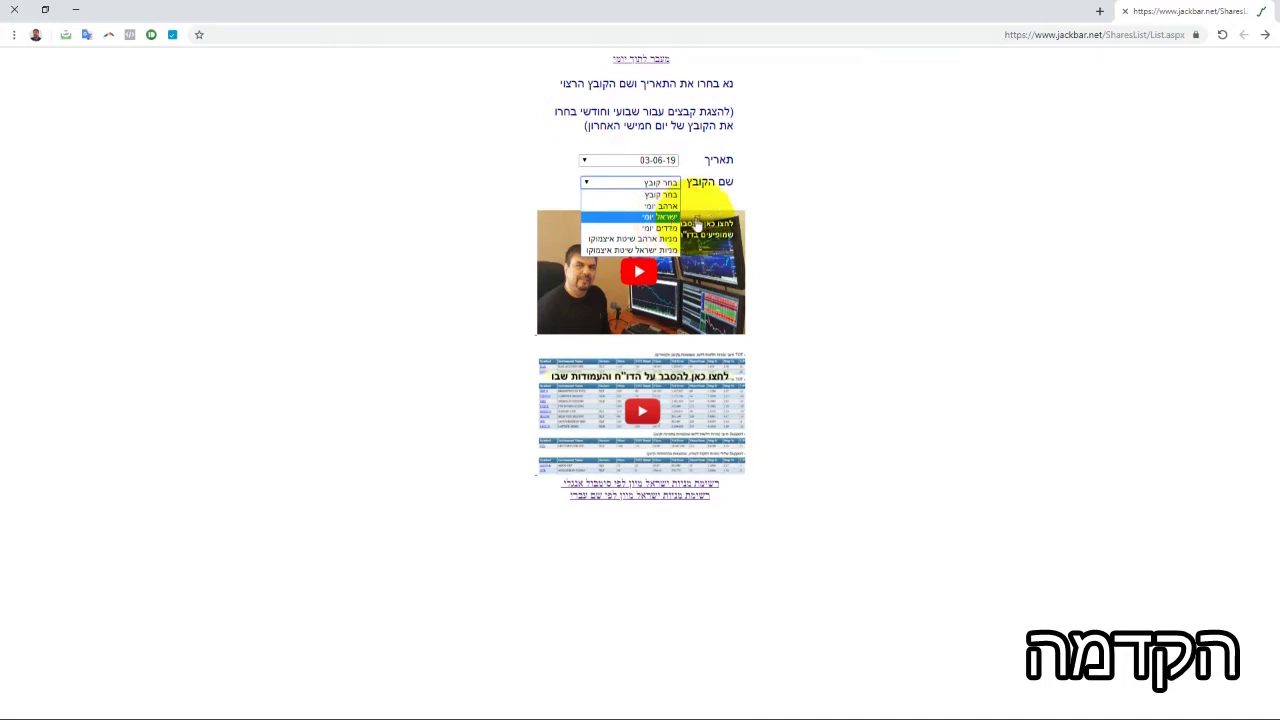
Load the "ארהב יומי" file for 03-06-19 and browse its tables down to the stage 2 Support sections.
click(674, 206)
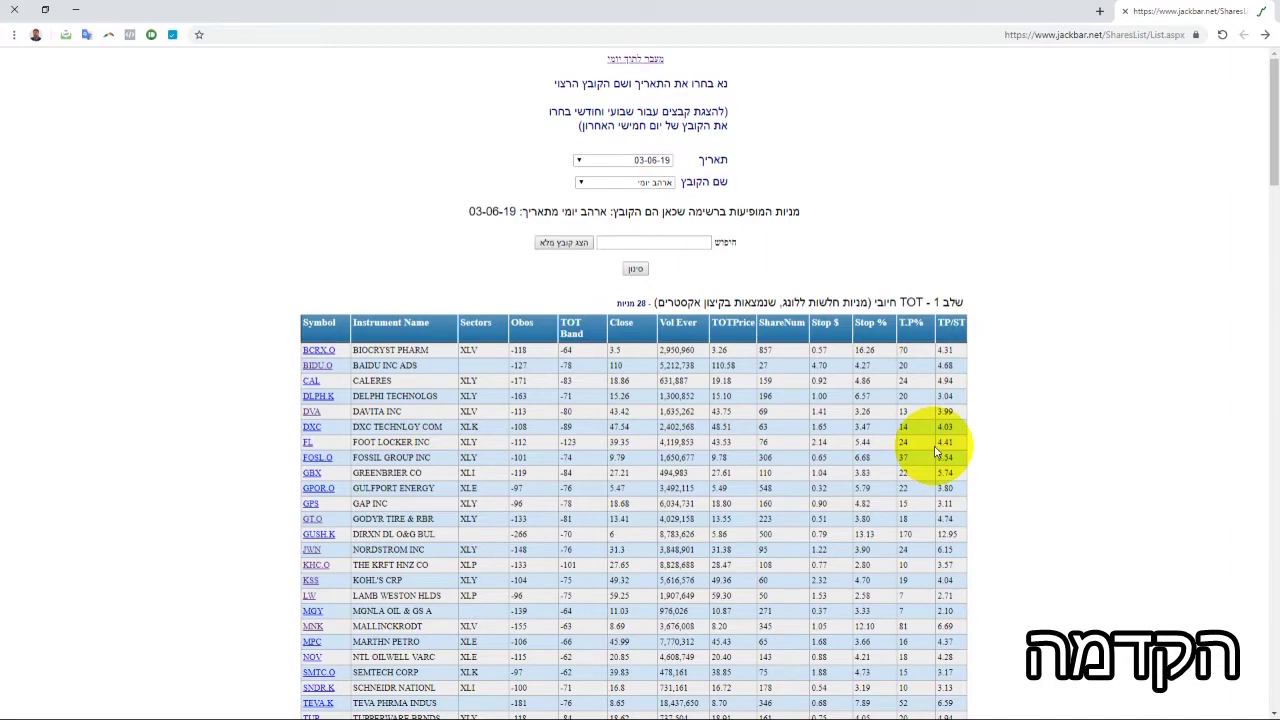
scroll(986, 488, down, 5)
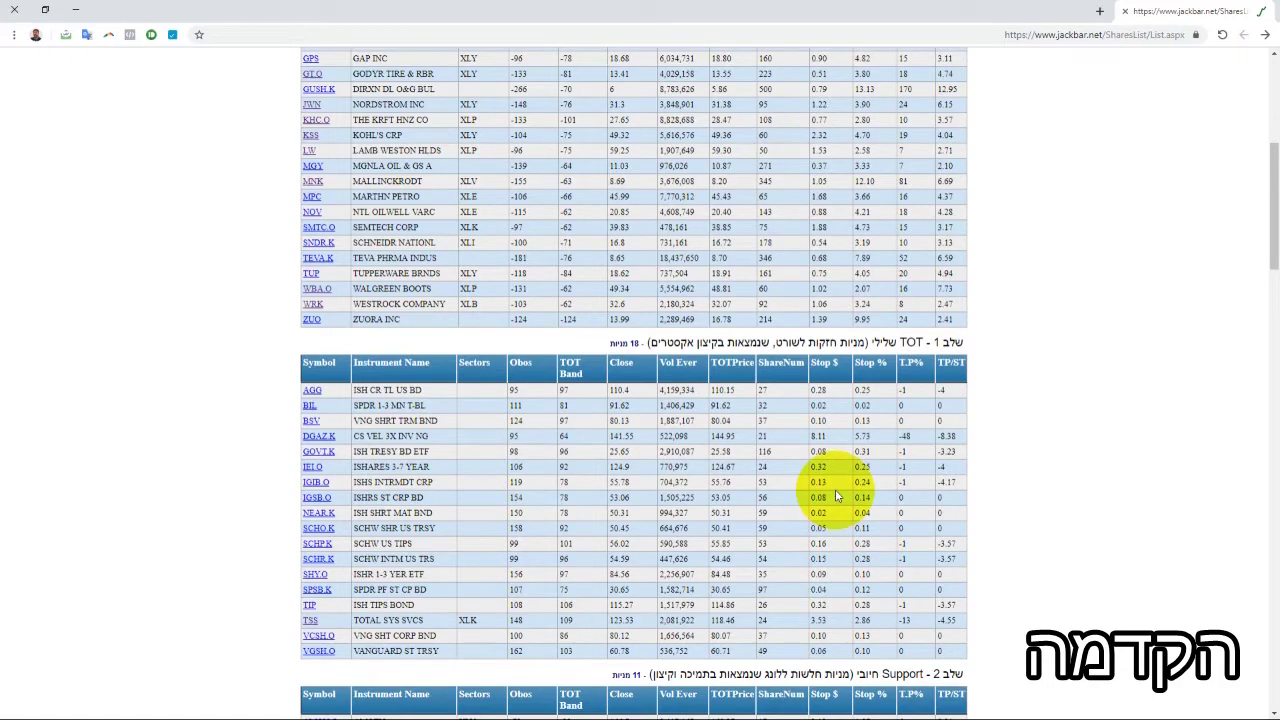
scroll(1008, 545, down, 4)
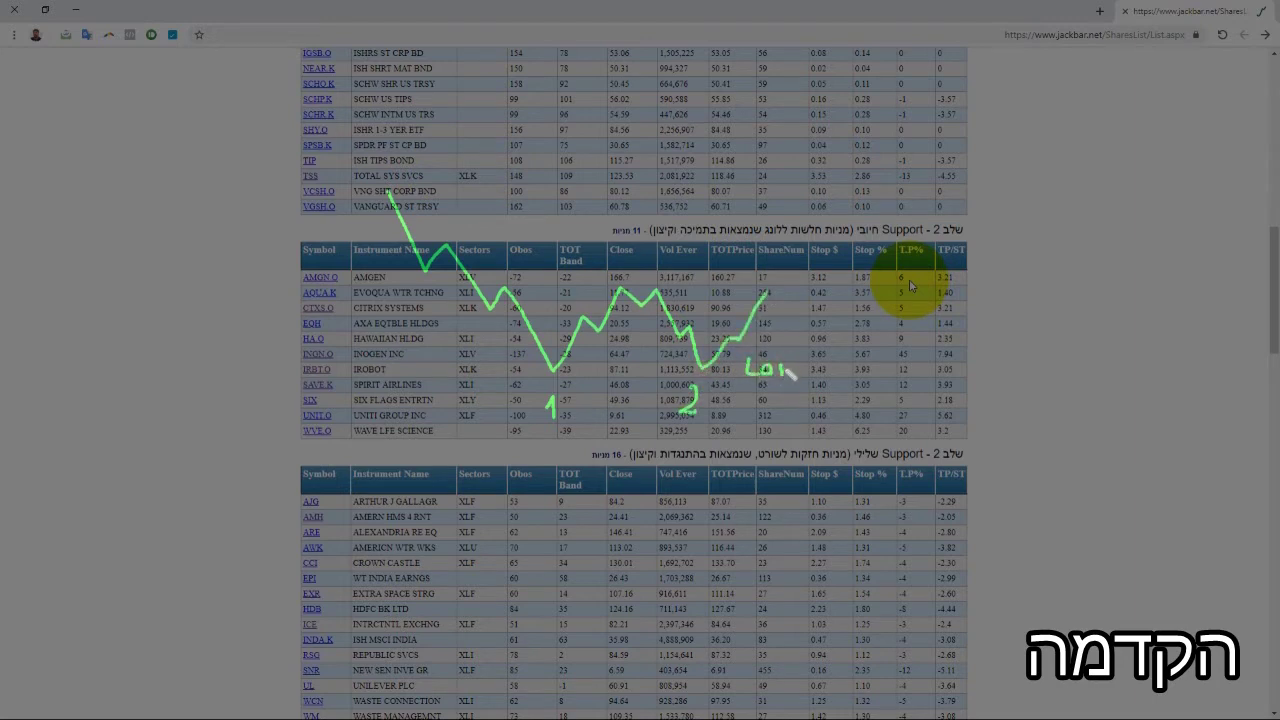
Finish the "Long" label beside the green double-bottom sketch and clear the annotation.
drag(812, 378, 800, 404)
key(Escape)
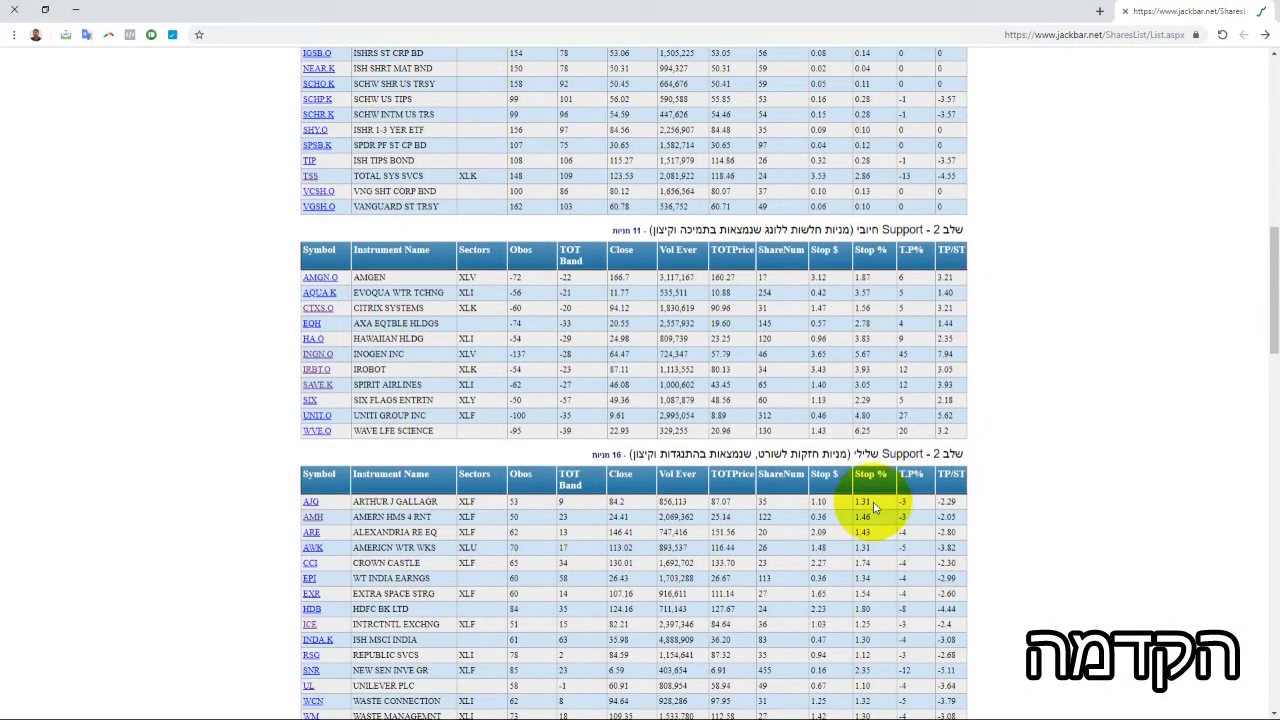
Sketch a red double-top pattern with peaks numbered 1 and 2 and a falling leg over the stage 2 Support tables, then clear it.
mouse_move(372, 488)
mouse_down()
mouse_move(568, 234)
mouse_move(692, 290)
mouse_up()
mouse_move(688, 236)
mouse_down()
mouse_move(717, 337)
mouse_move(760, 380)
mouse_up()
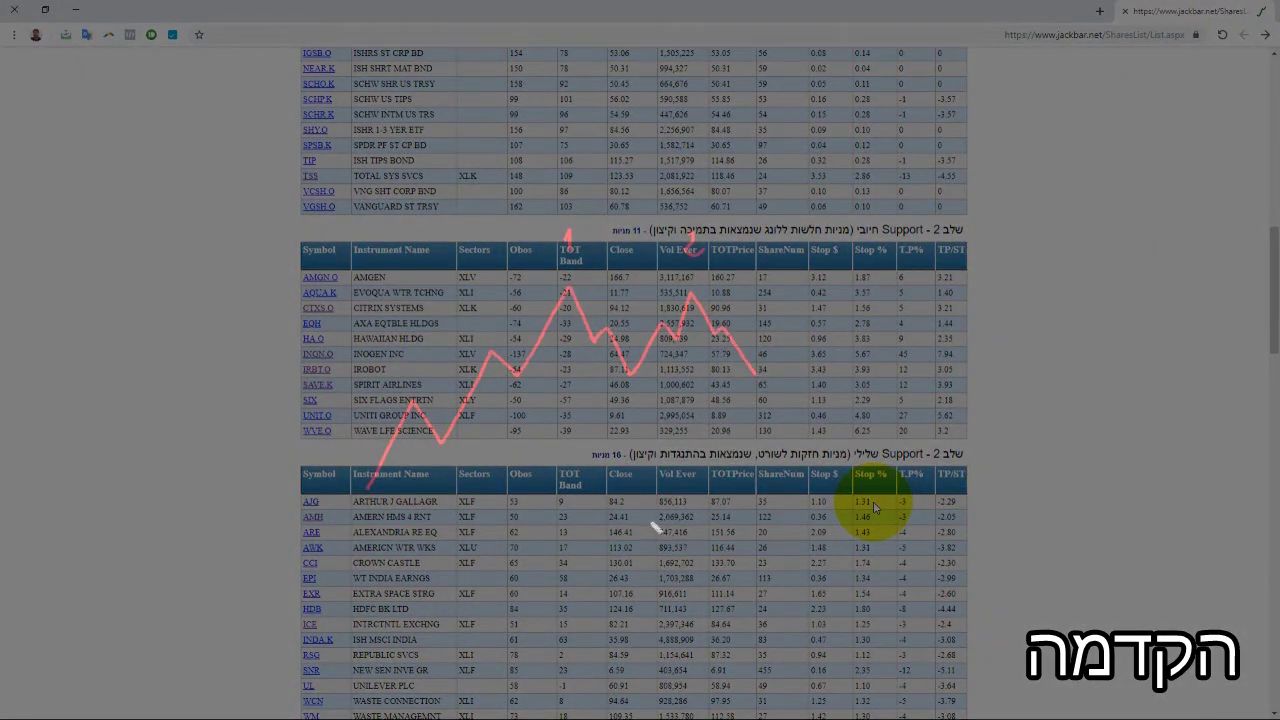
mouse_move(742, 288)
mouse_down()
mouse_move(748, 301)
mouse_move(766, 286)
mouse_move(790, 303)
mouse_move(826, 298)
mouse_up()
key(Escape)
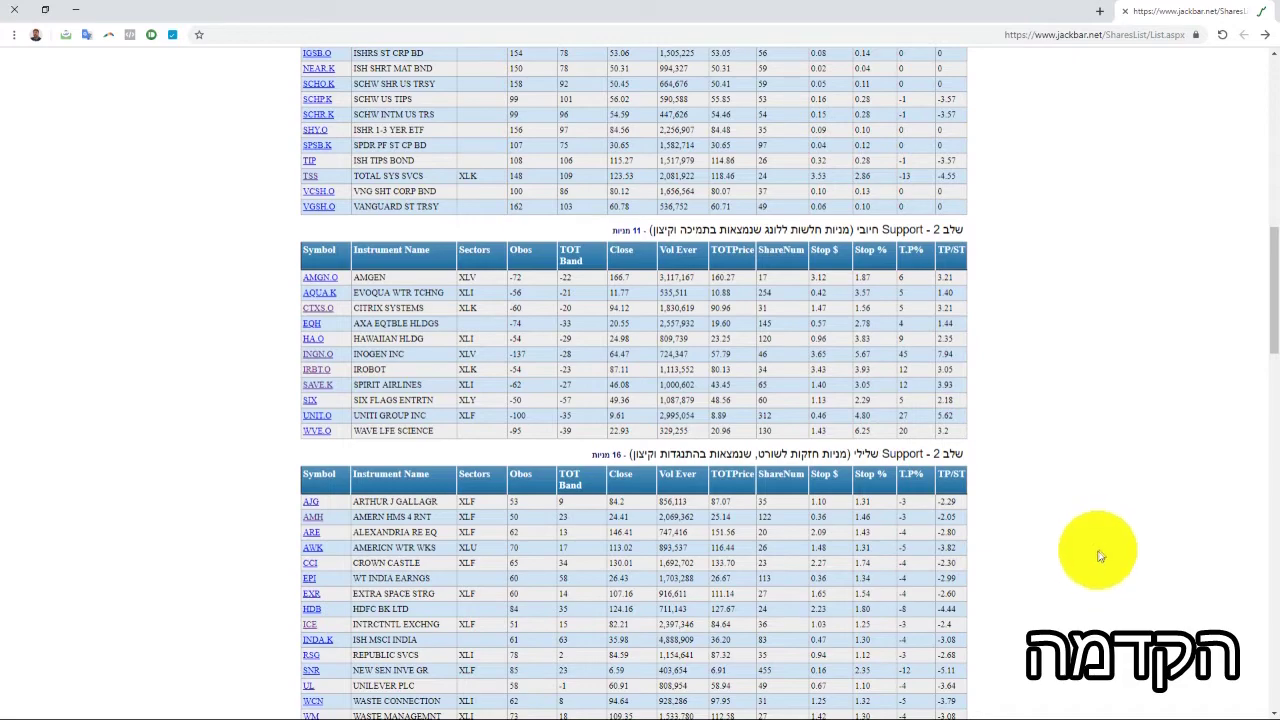
Over the stage 3 Trend tables, sketch a green pattern rising from low 2 with a dashed breakout line level with the prior peak.
scroll(1098, 556, down, 4)
scroll(1100, 556, down, 2)
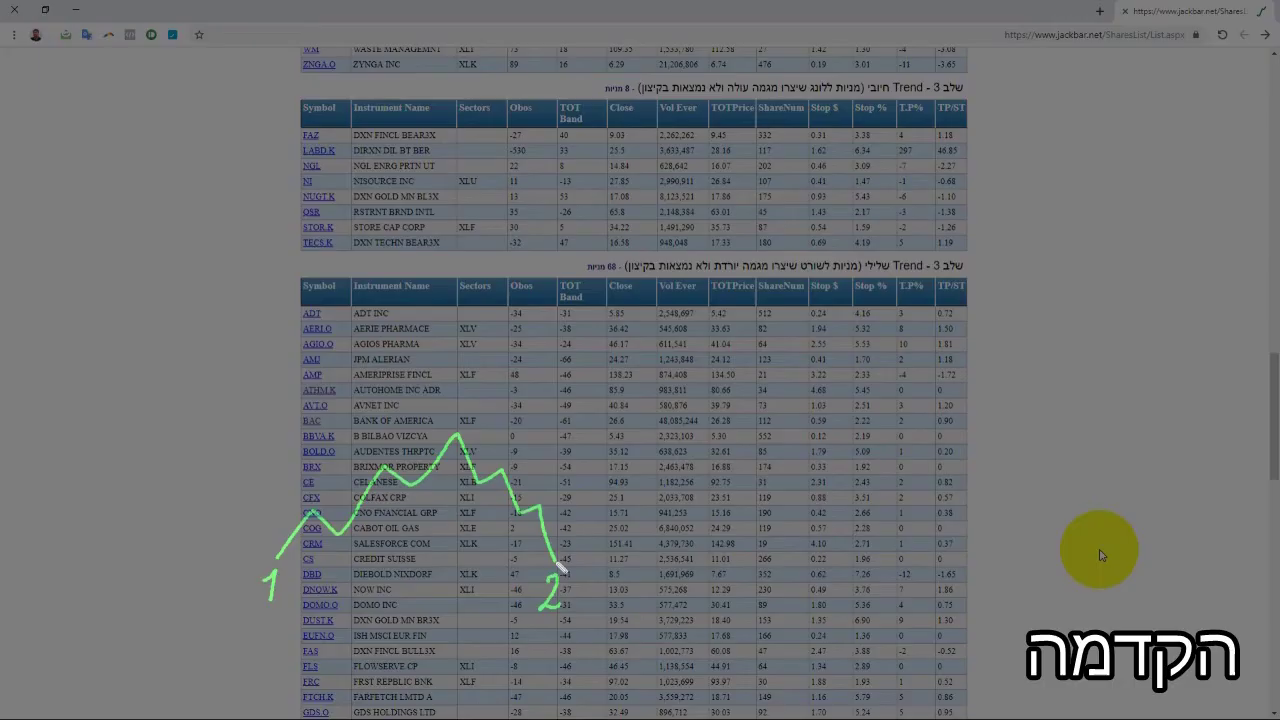
mouse_move(556, 560)
mouse_down()
mouse_move(625, 533)
mouse_move(688, 455)
mouse_move(702, 462)
mouse_move(752, 345)
mouse_up()
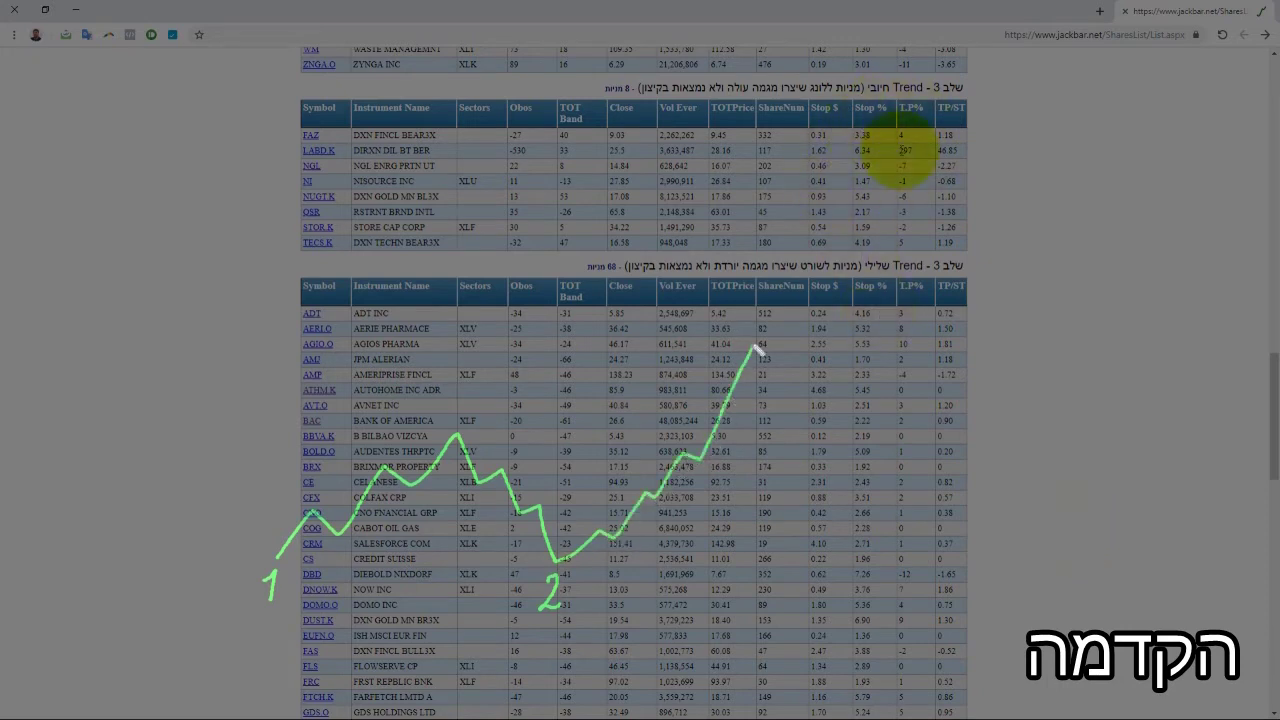
drag(440, 432, 540, 437)
drag(567, 433, 726, 438)
mouse_move(737, 440)
mouse_down()
mouse_move(772, 437)
mouse_move(760, 417)
mouse_move(750, 432)
mouse_up()
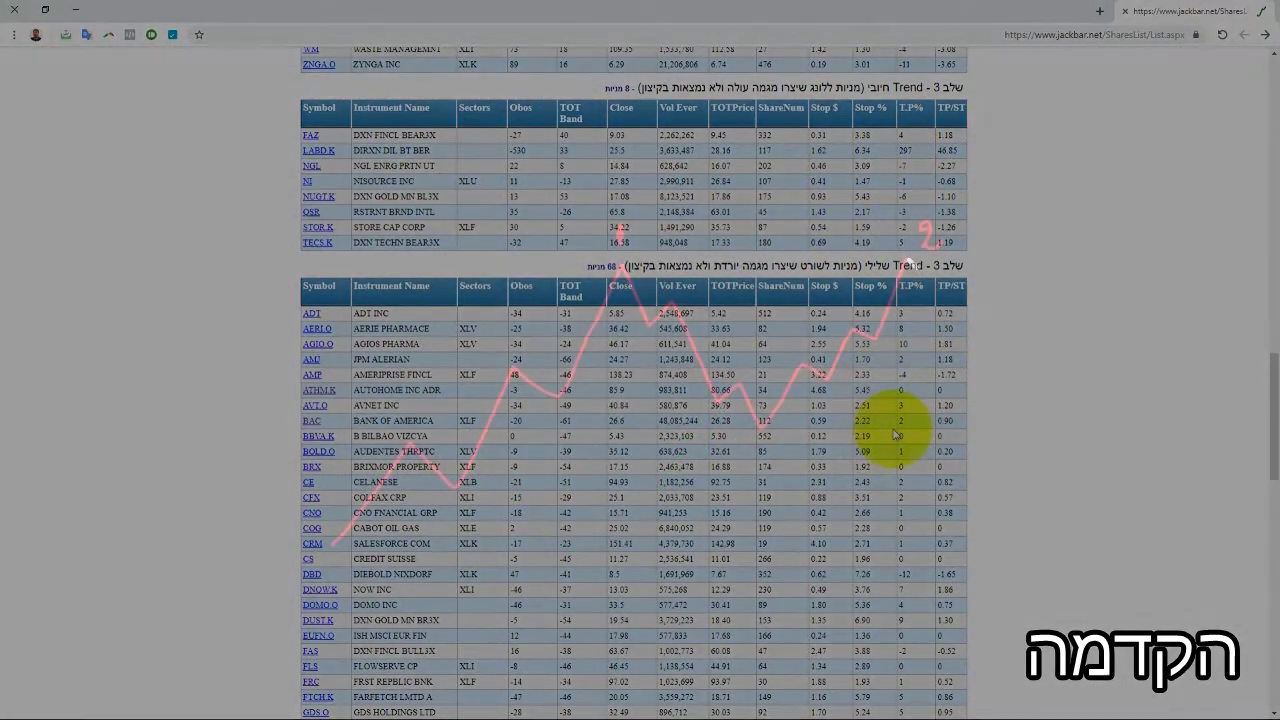
Extend the red trend sketch with a leg falling from peak 2, a dashed line at the prior low, and breakdown point 3.
mouse_move(908, 262)
mouse_down()
mouse_move(935, 293)
mouse_move(953, 353)
mouse_move(993, 382)
mouse_move(1001, 421)
mouse_move(1012, 419)
mouse_move(1035, 525)
mouse_up()
drag(755, 436, 896, 432)
drag(922, 430, 1006, 427)
drag(1030, 430, 1062, 431)
drag(1030, 390, 1031, 414)
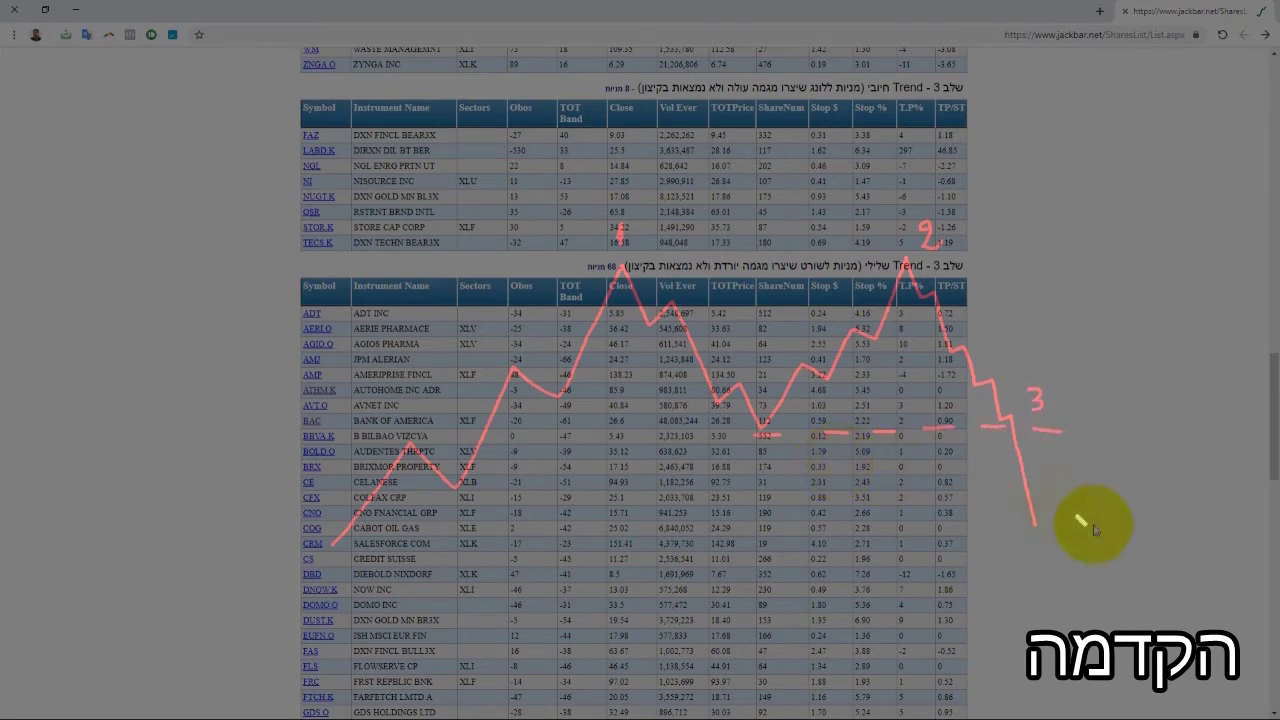
Over the stage 4 G-Enter tables, extend the red sketch with a rebound to the dashed line, label it 4, and clear the drawing.
scroll(1095, 530, down, 15)
mouse_move(1035, 525)
mouse_down()
mouse_move(1084, 538)
mouse_move(1127, 533)
mouse_move(1170, 458)
mouse_up()
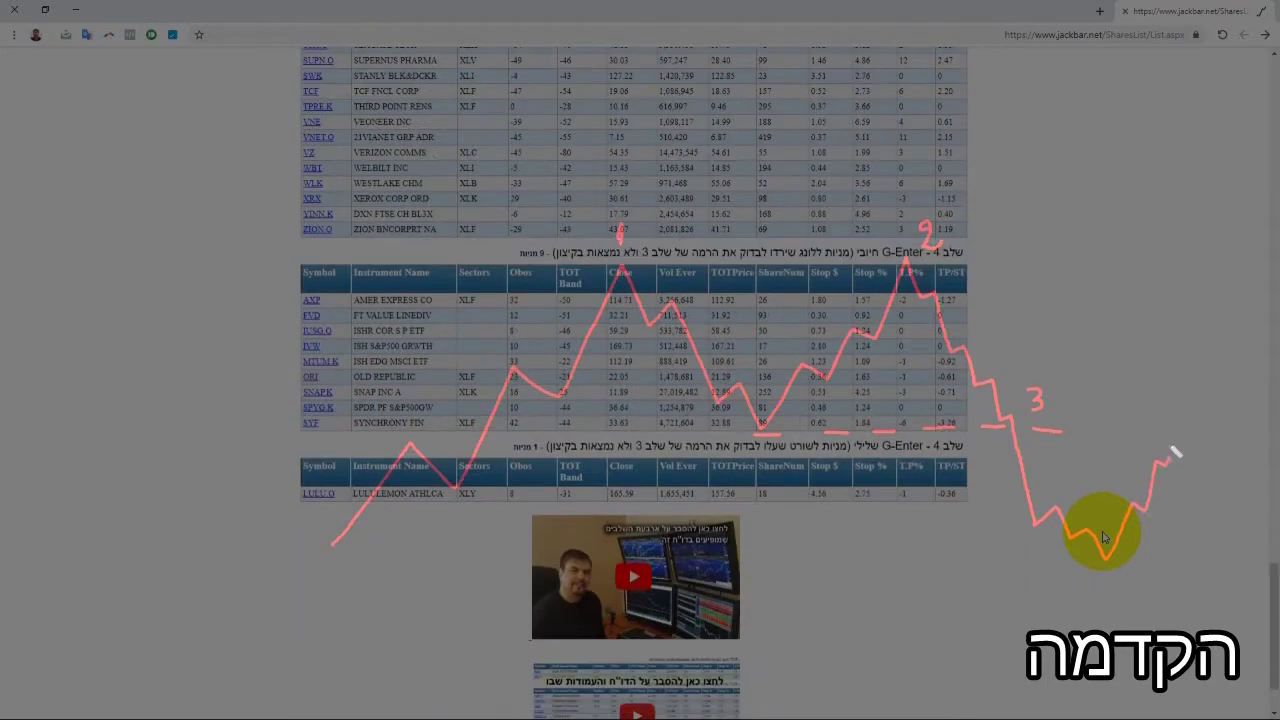
drag(1075, 429, 1100, 429)
drag(1120, 429, 1145, 429)
drag(1160, 428, 1212, 426)
mouse_move(1180, 388)
mouse_down()
mouse_move(1175, 447)
mouse_move(1172, 436)
mouse_move(1237, 495)
mouse_up()
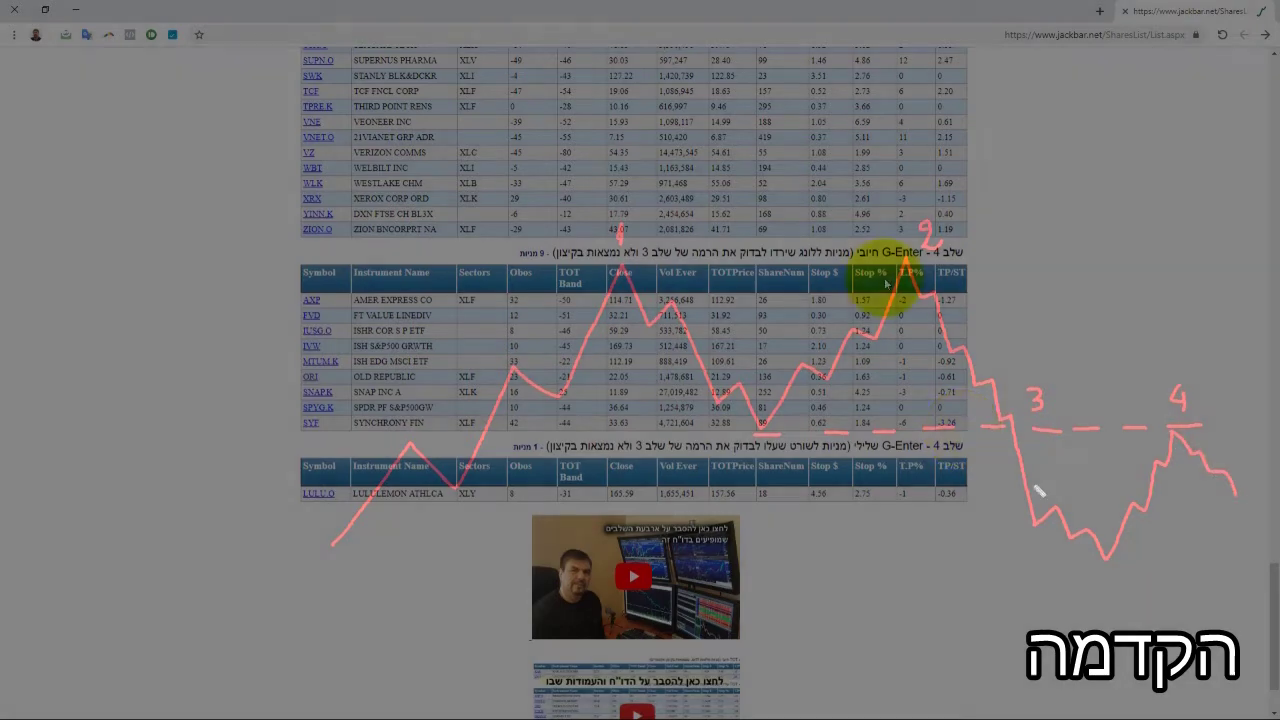
key(Escape)
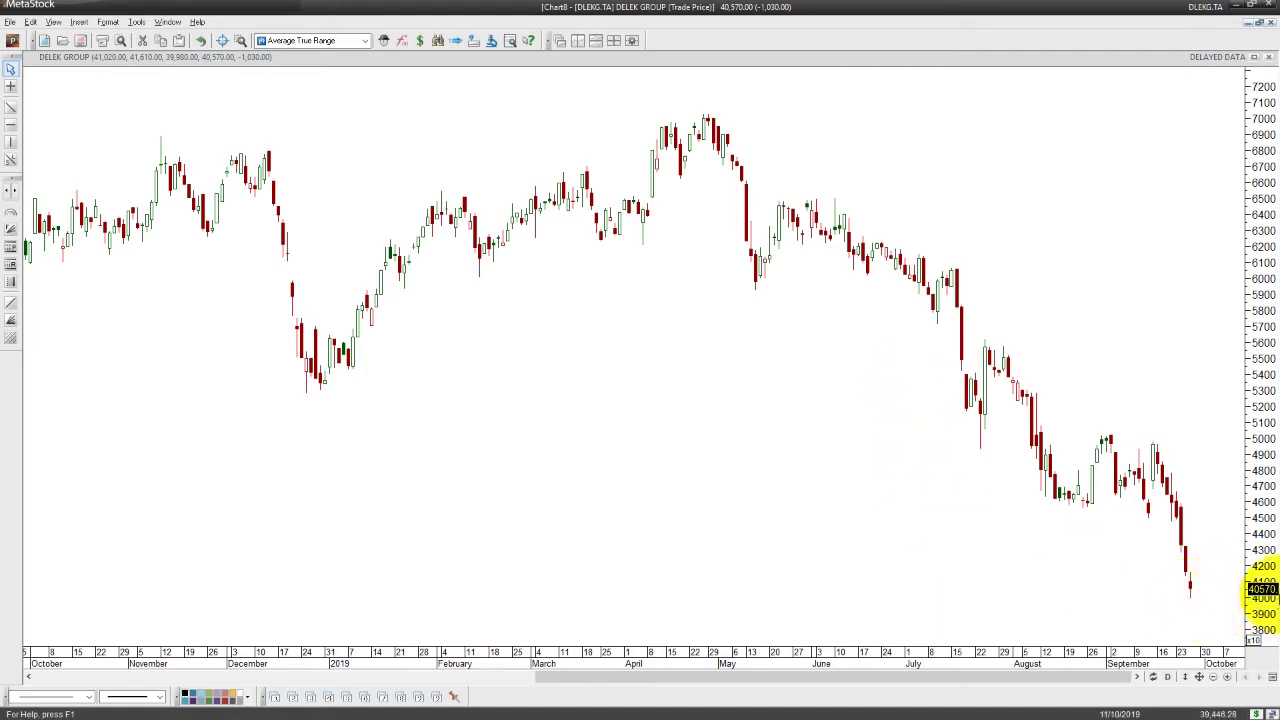
Switch to the three-chart Delek Group layout and draw a horizontal line at about 46,000 along the daily chart's August lows.
mouse_move(1191, 590)
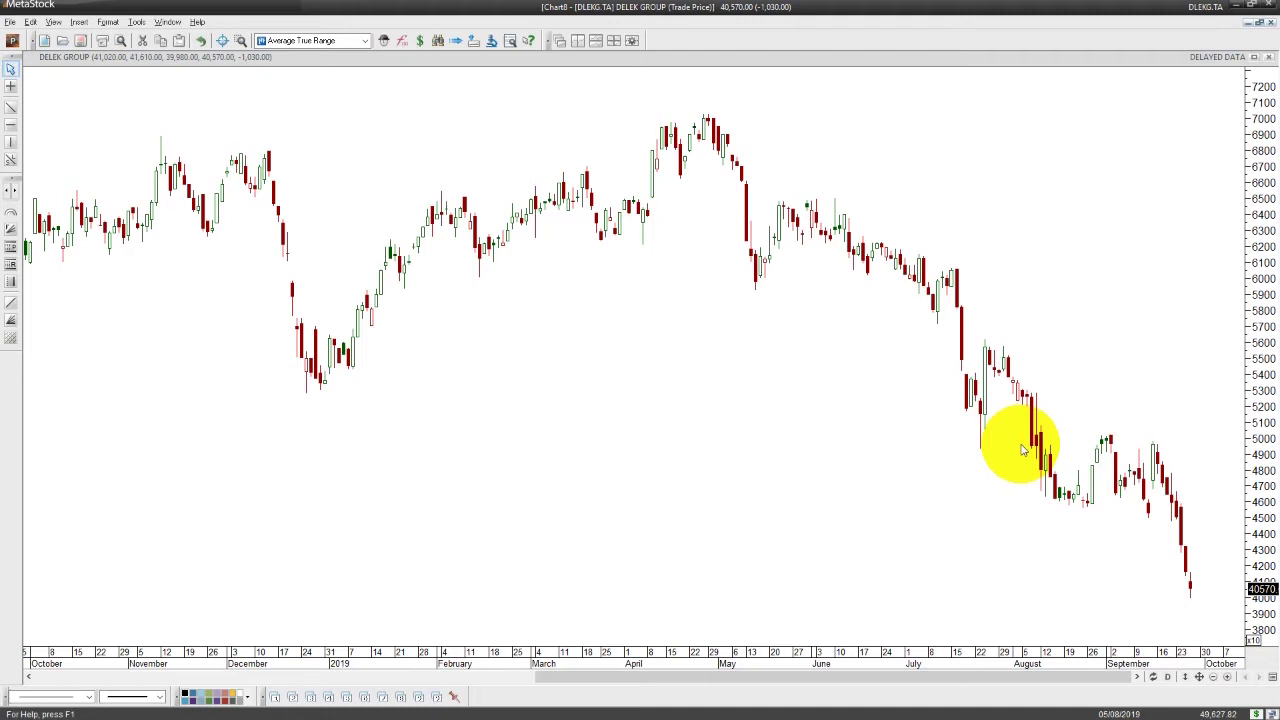
key(ctrl+Tab)
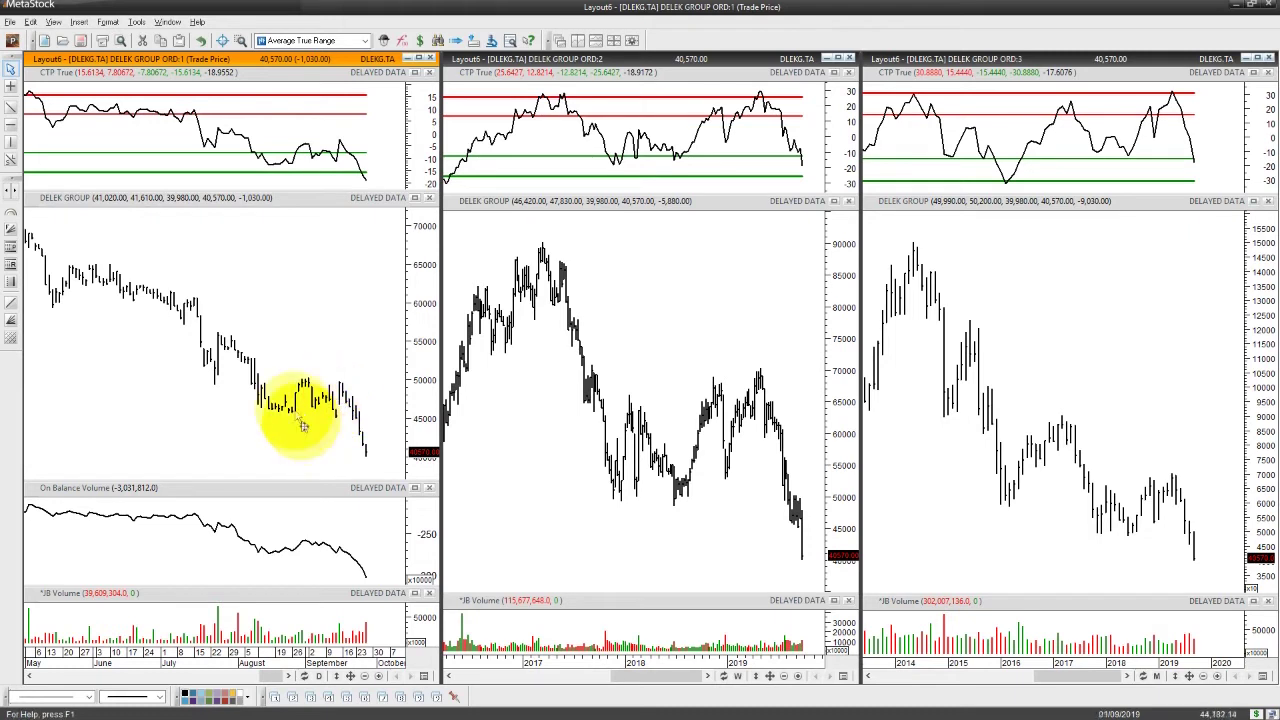
click(11, 125)
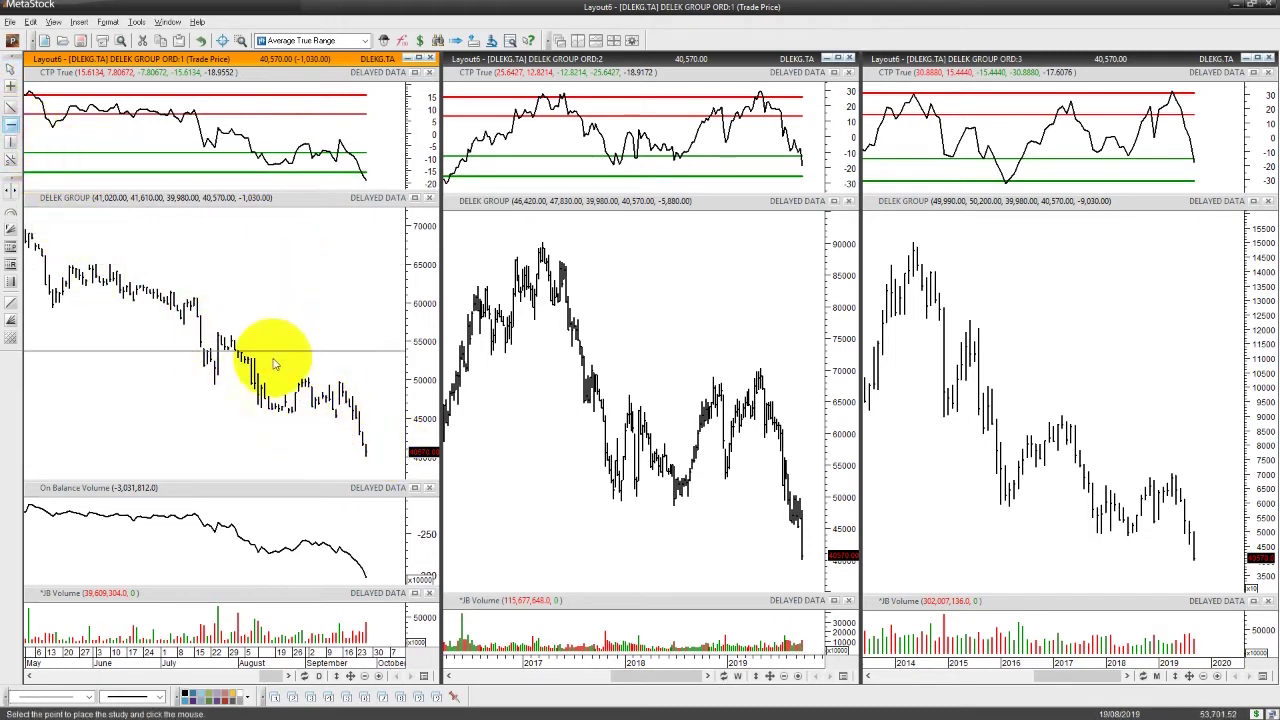
click(253, 413)
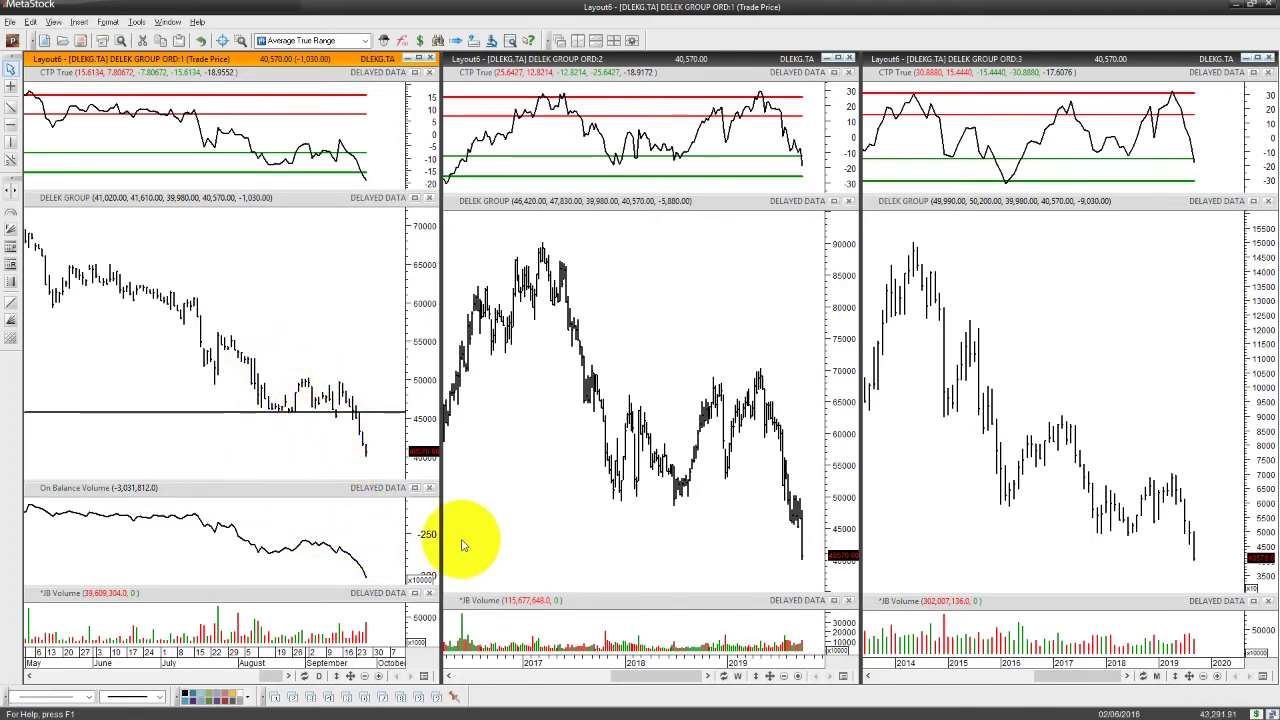
Draw horizontal support lines at about 50,000 on the monthly chart and about 52,800 on the weekly chart.
click(10, 124)
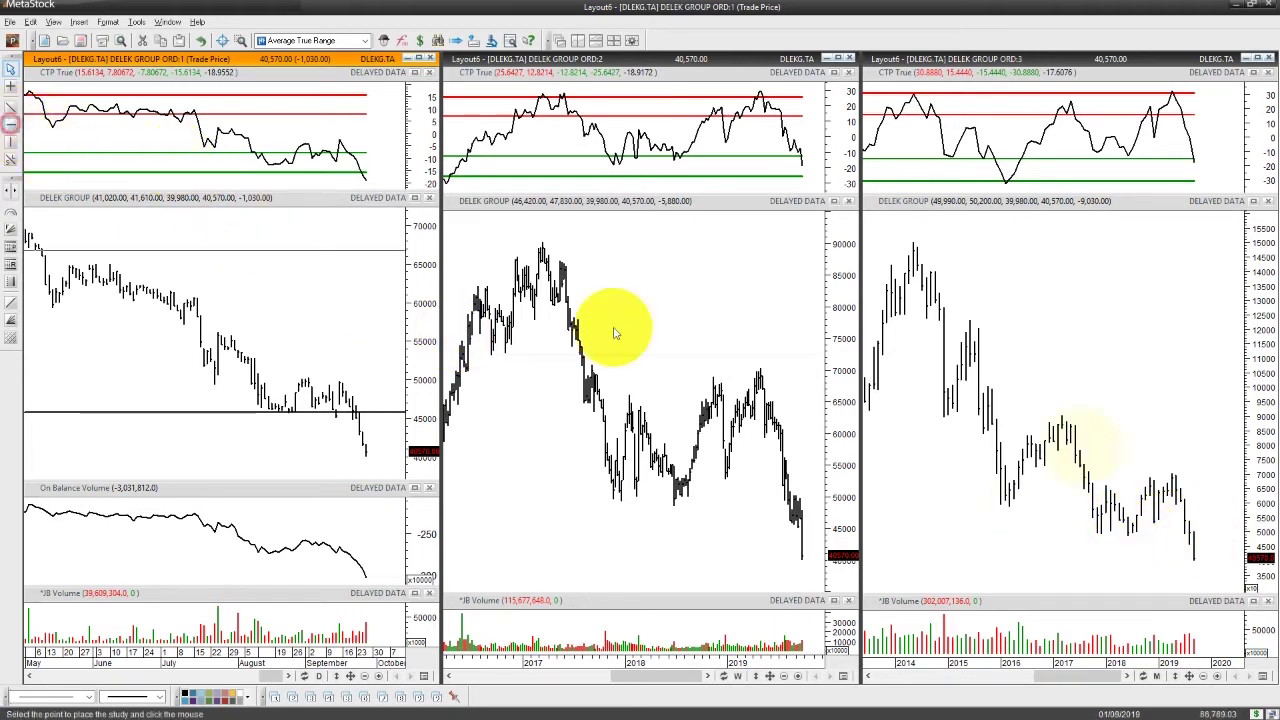
click(1114, 535)
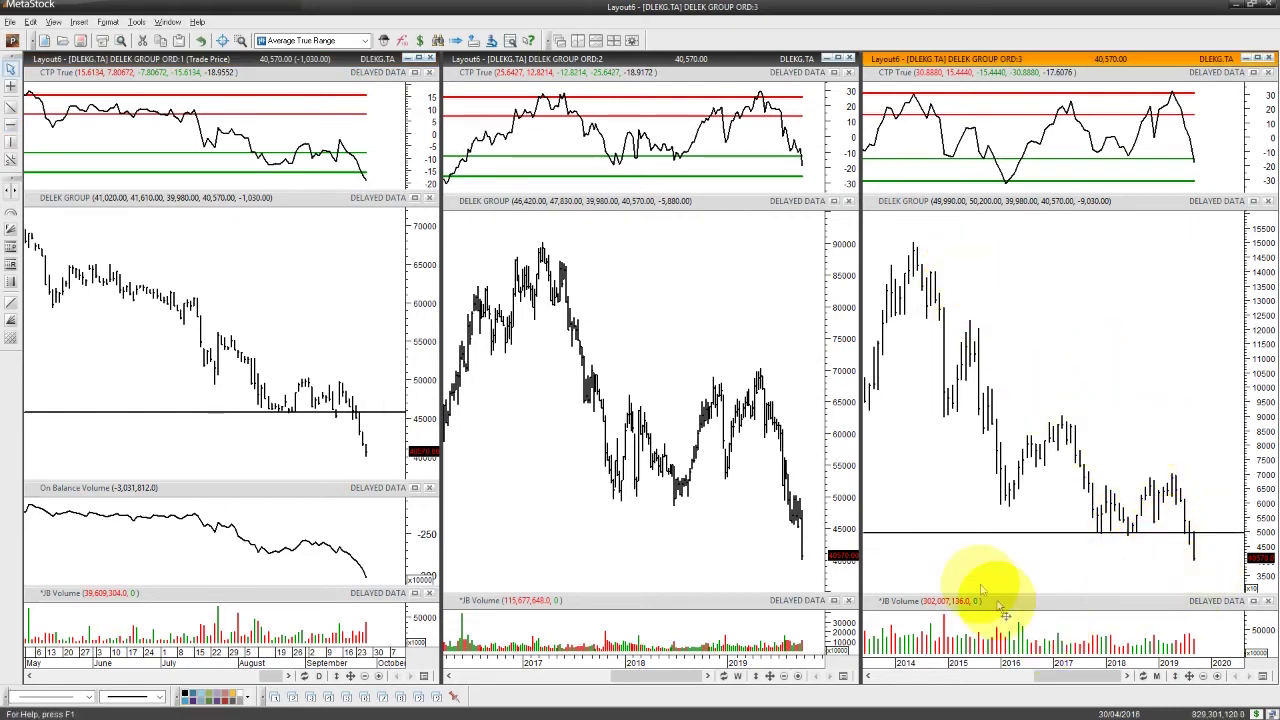
click(11, 124)
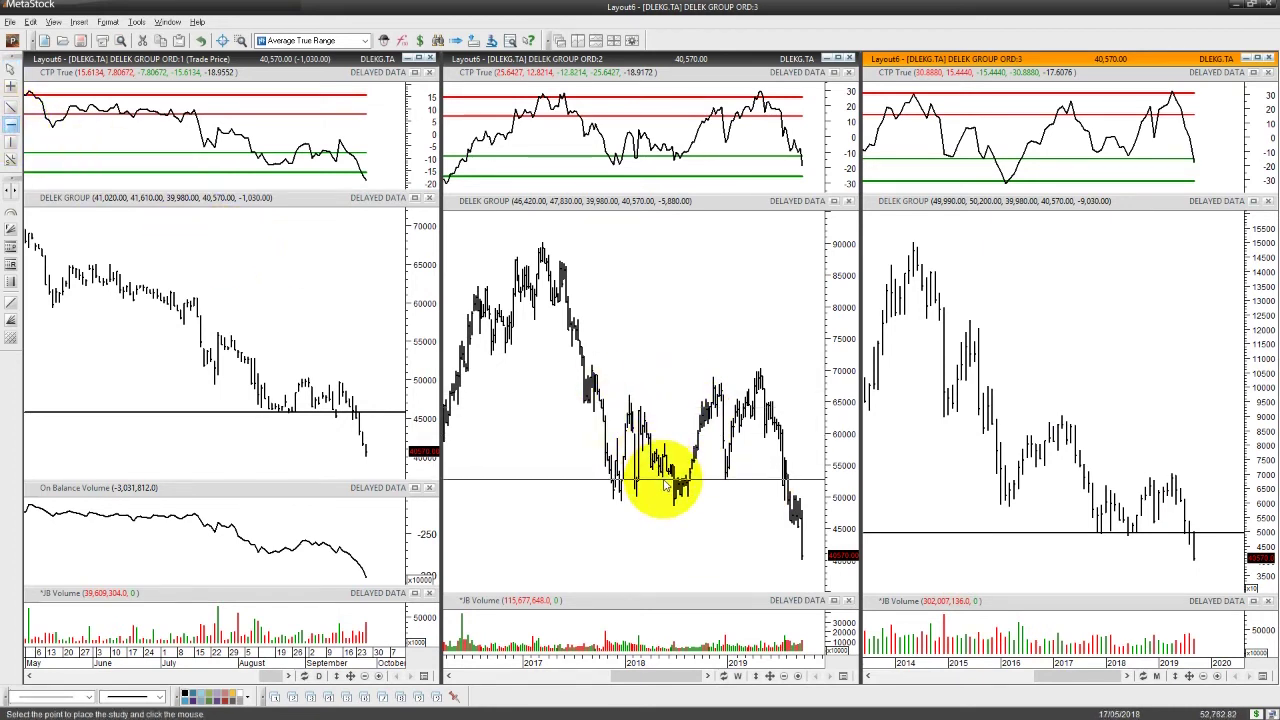
click(664, 484)
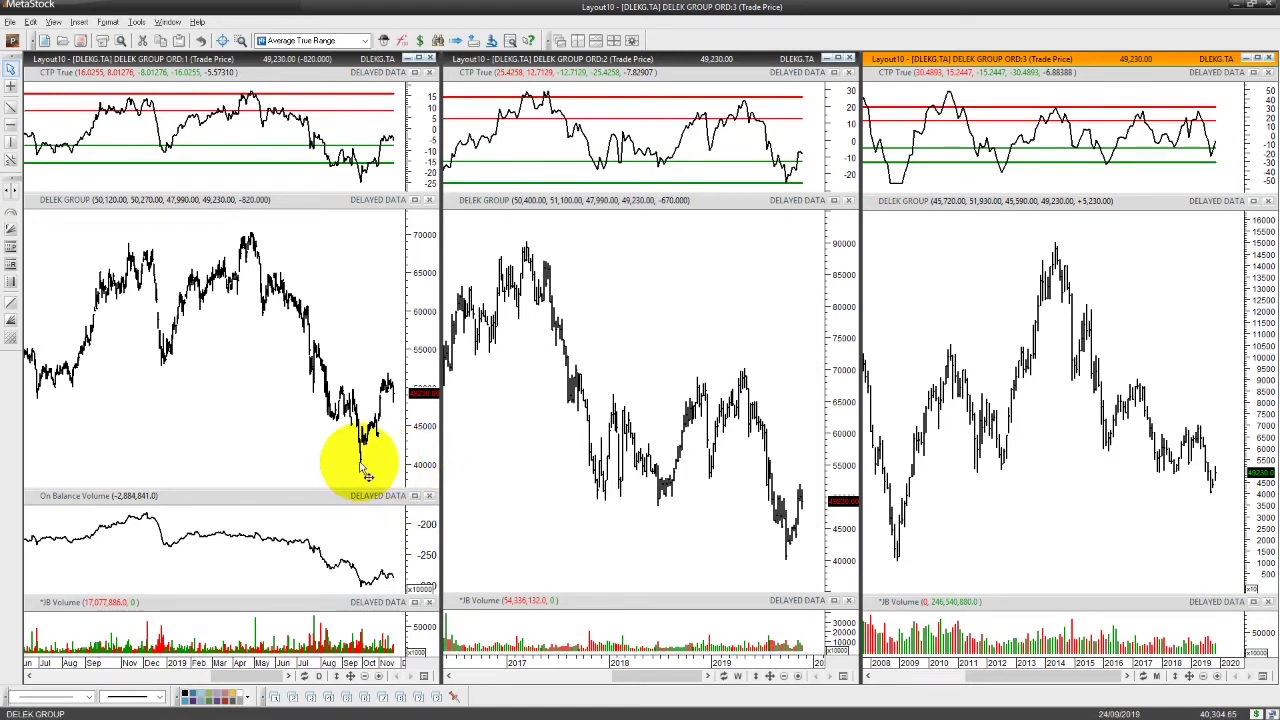
In Layout10, draw horizontal lines at about 53,000 on the weekly Delek Group chart and about 50,000 on the monthly chart.
mouse_move(364, 472)
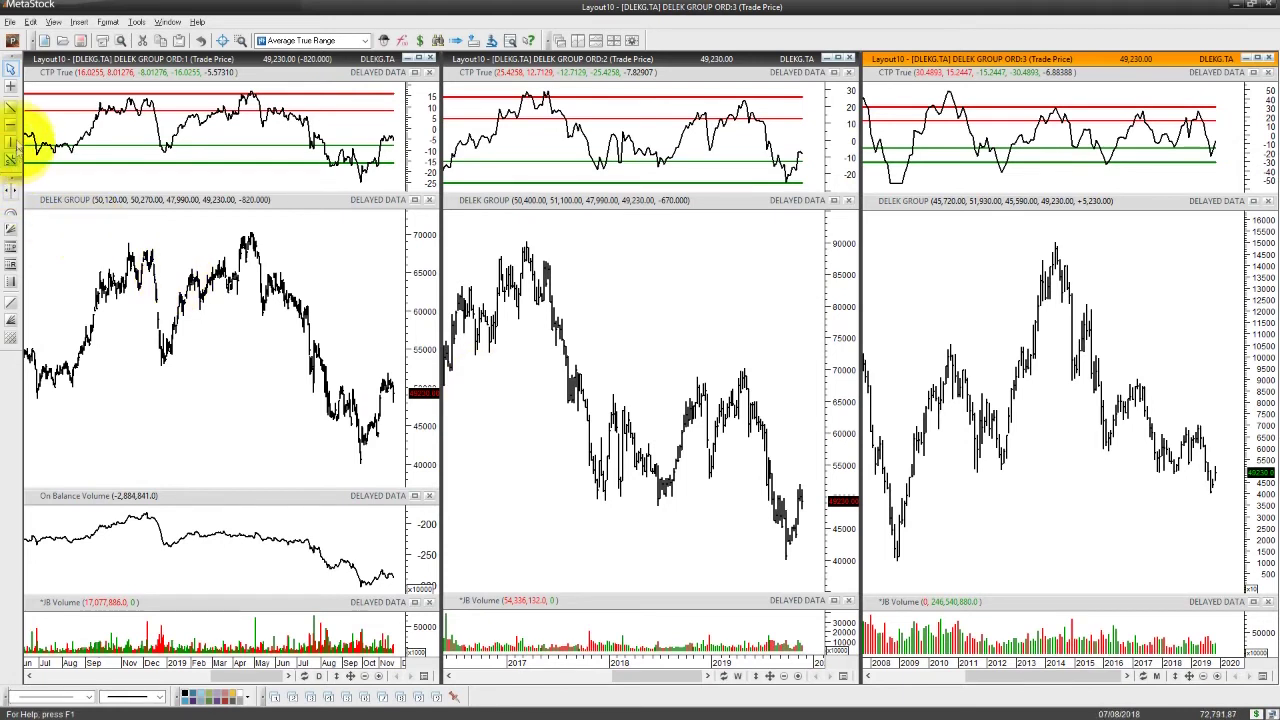
click(12, 125)
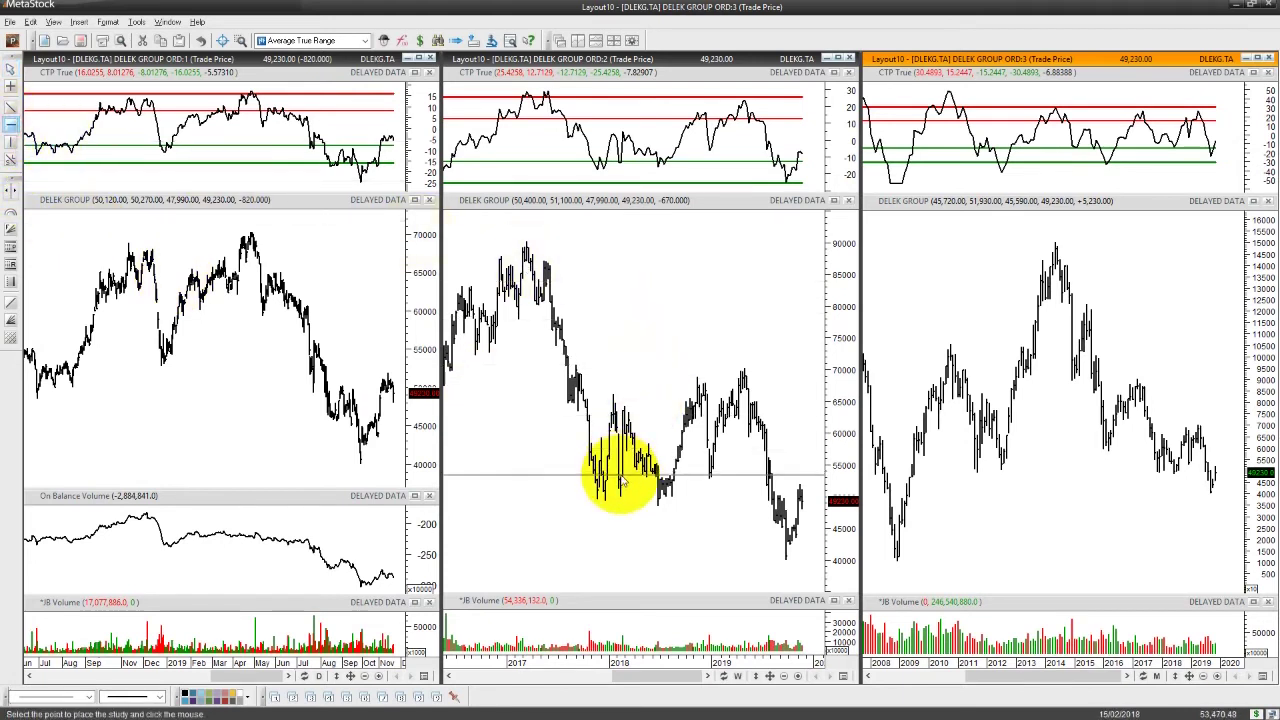
click(618, 479)
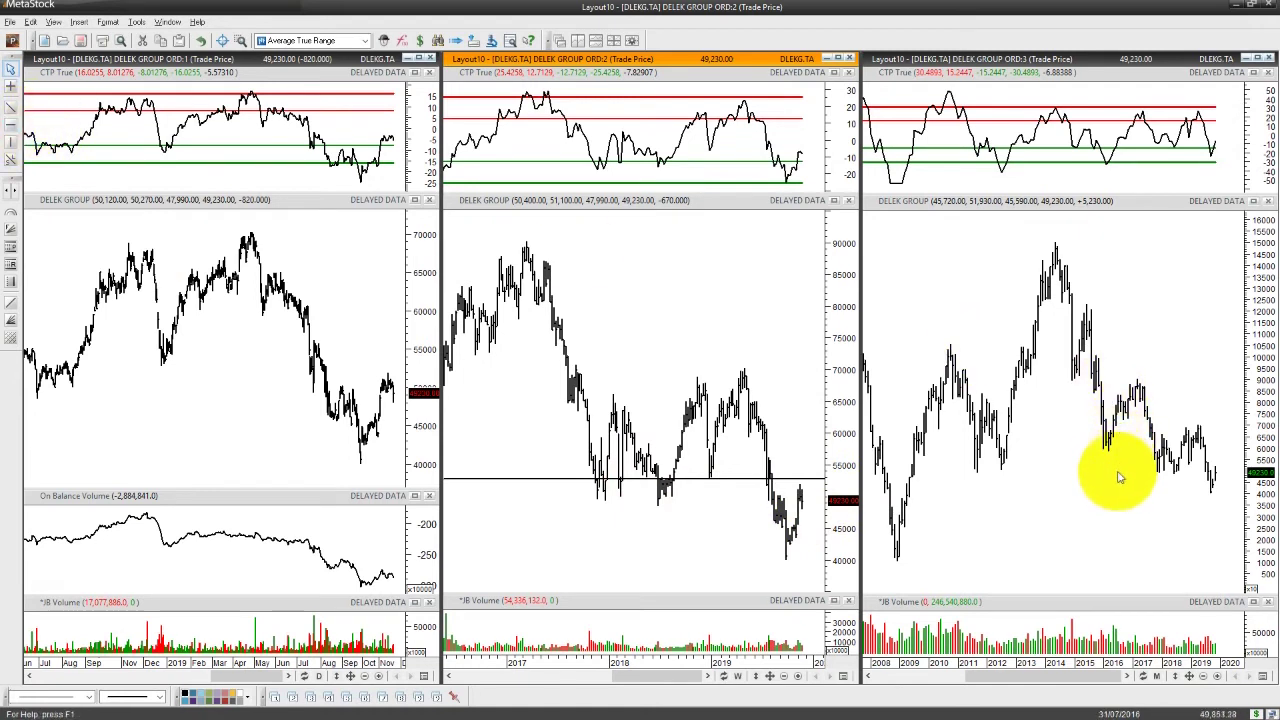
click(12, 125)
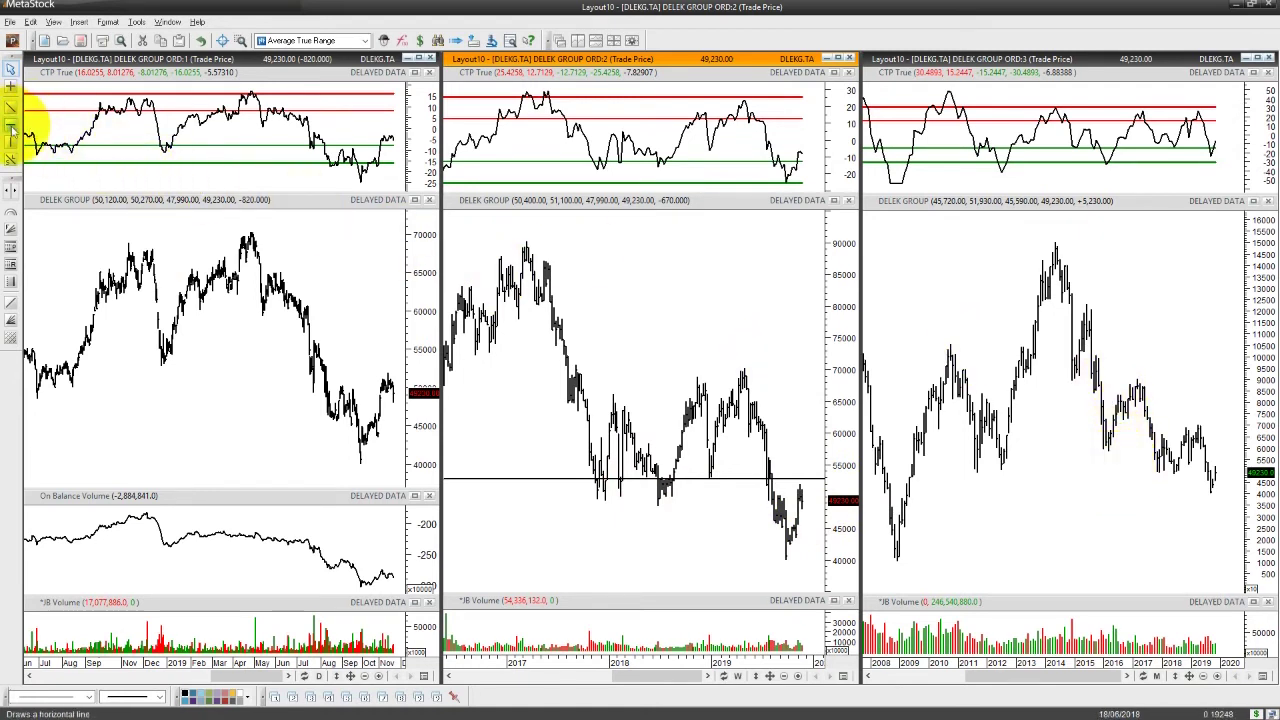
click(1178, 472)
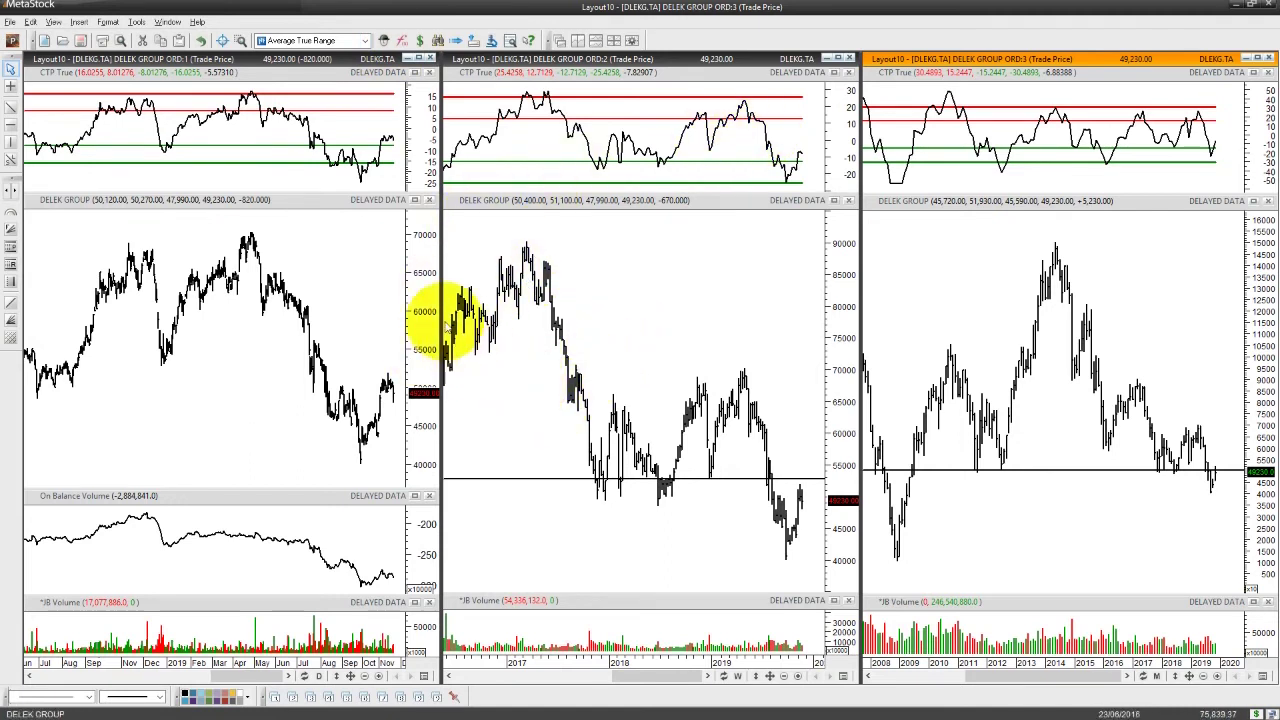
Maximize the daily chart and draw horizontal lines at about 45,700 on the price and along the On Balance Volume's August lows.
click(421, 59)
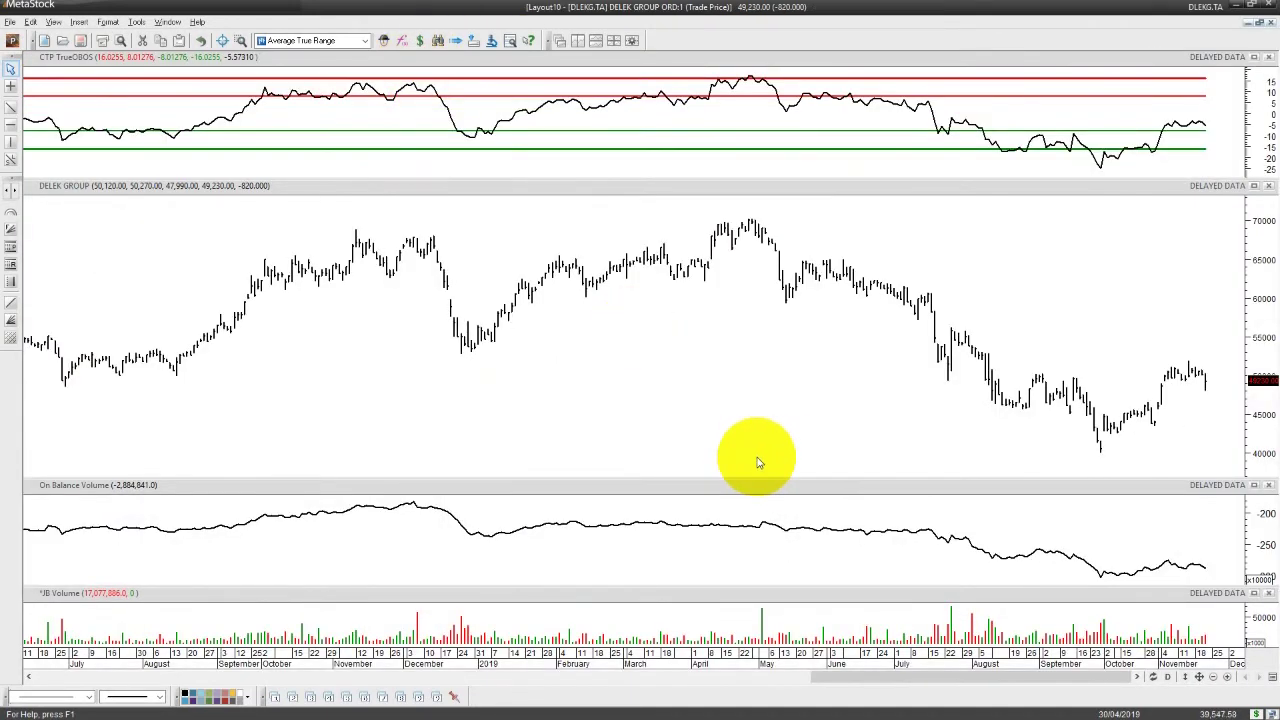
scroll(757, 451, up, 3)
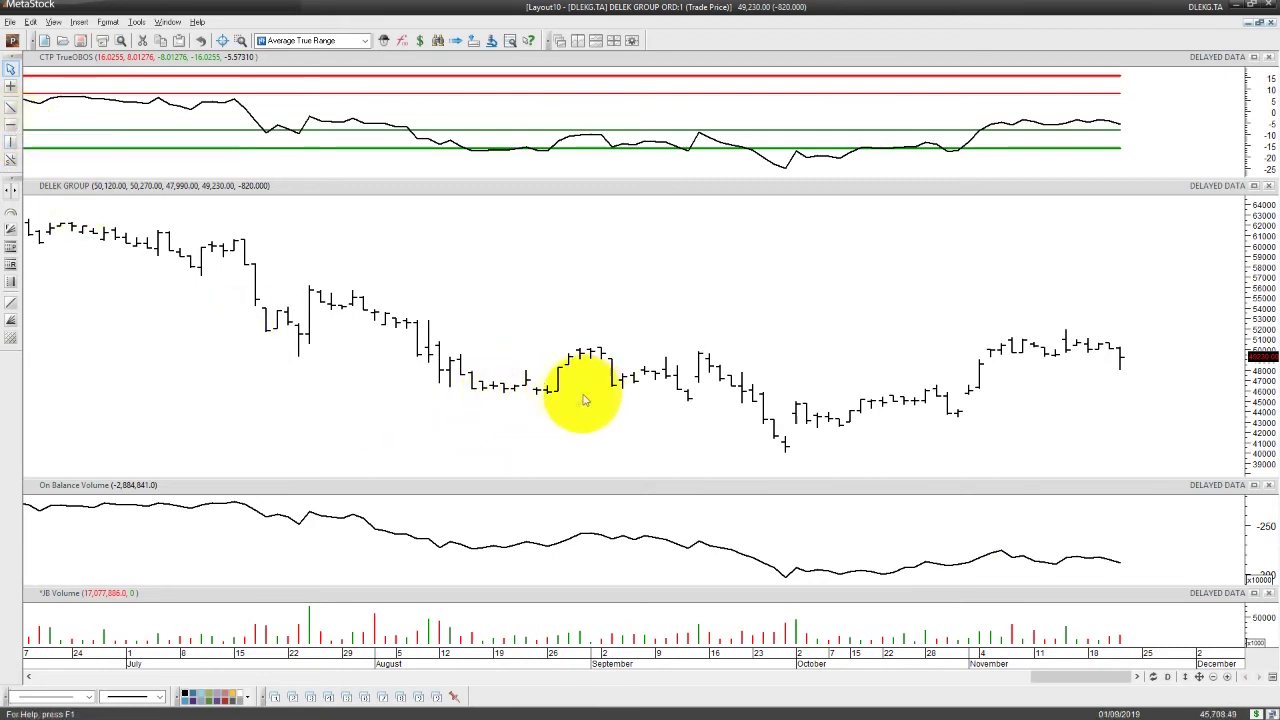
click(11, 125)
drag(414, 360, 410, 396)
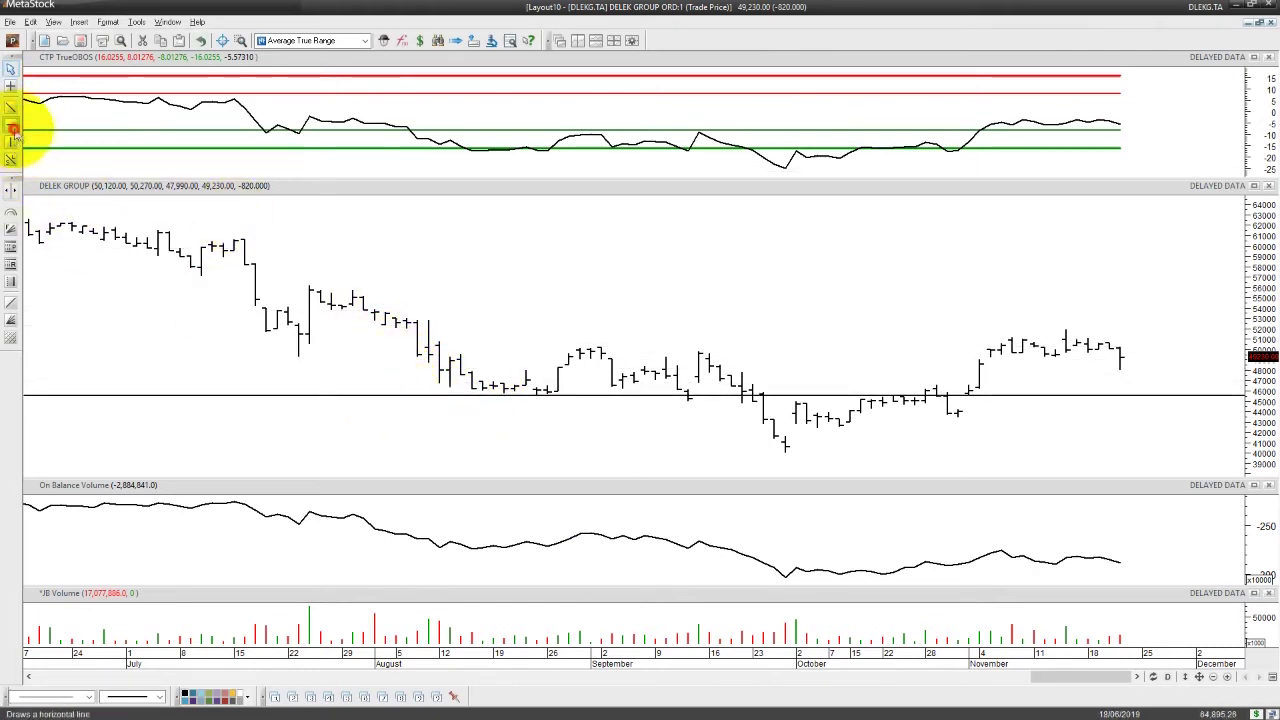
drag(543, 506, 563, 546)
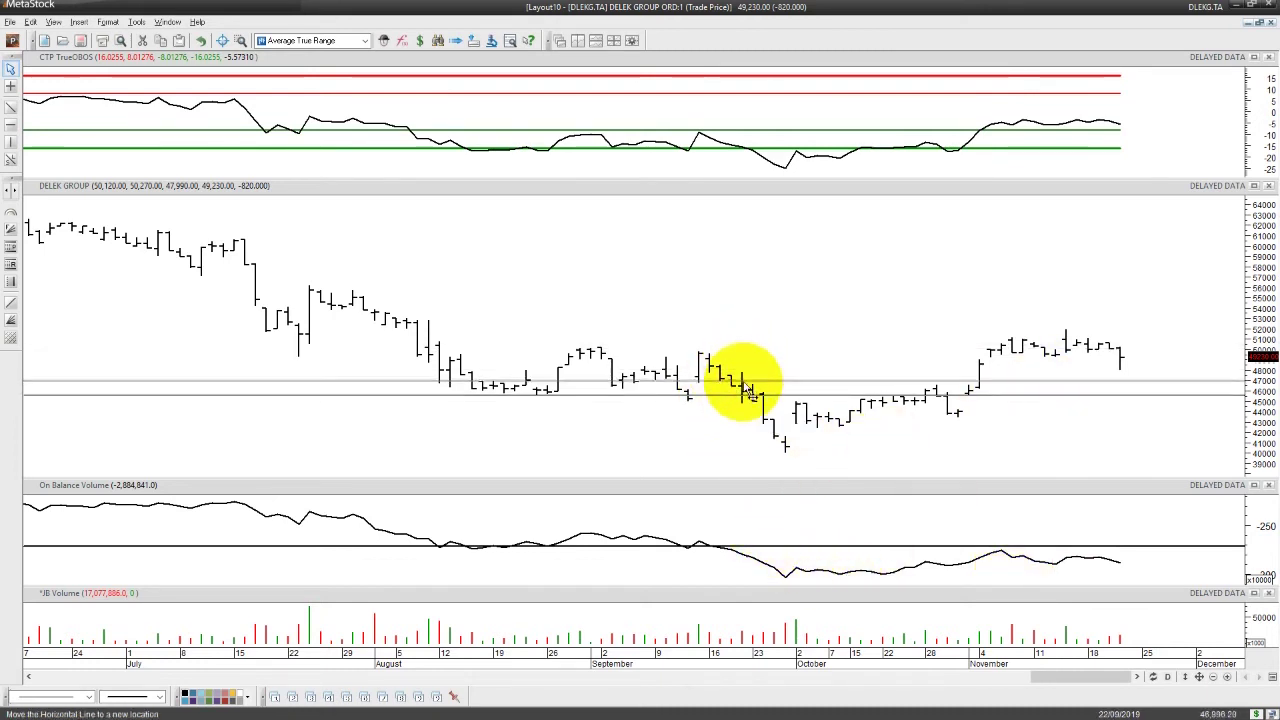
Reposition the price plot's horizontal line to about 46,000 and restore the chart window from its maximized size.
click(822, 384)
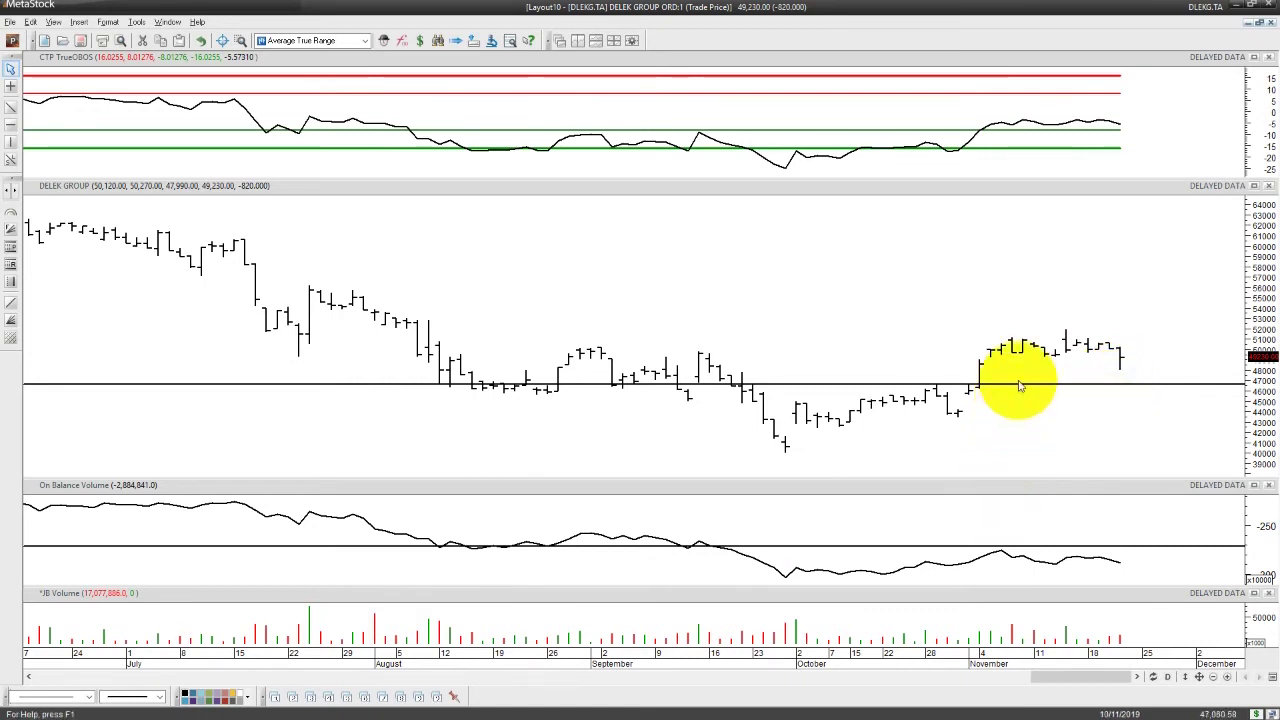
drag(1025, 398, 1024, 405)
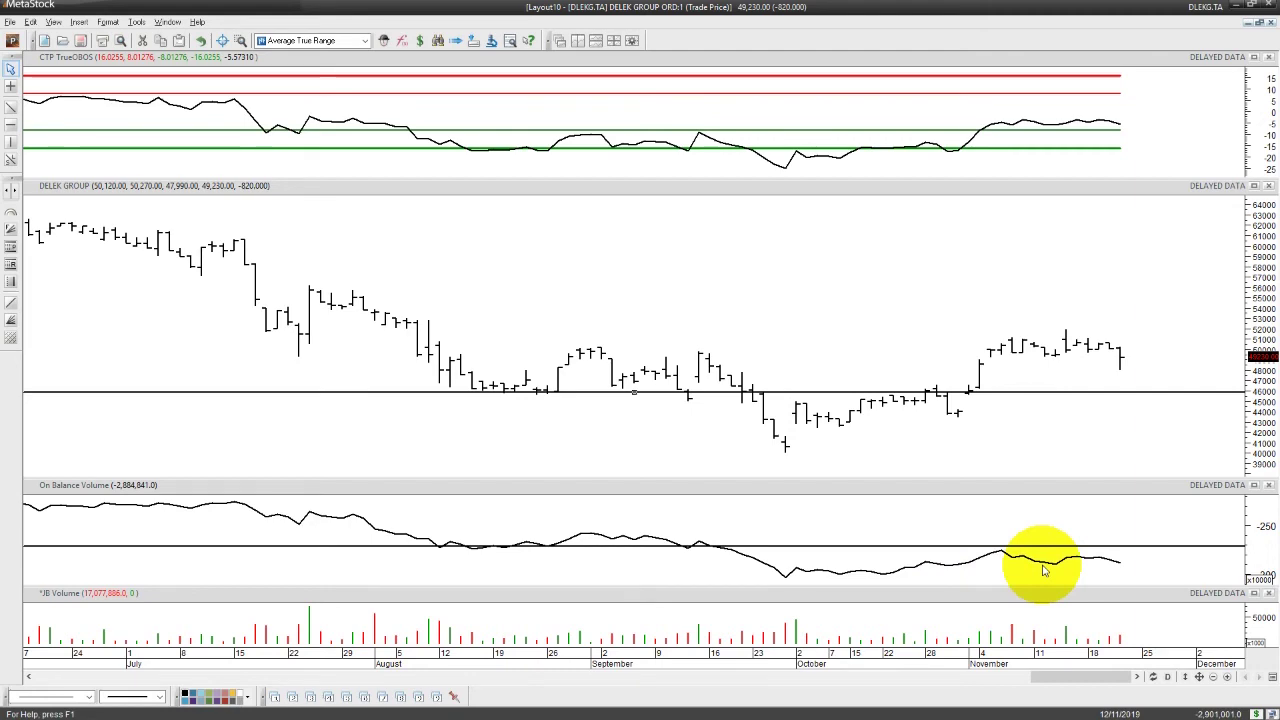
click(1258, 22)
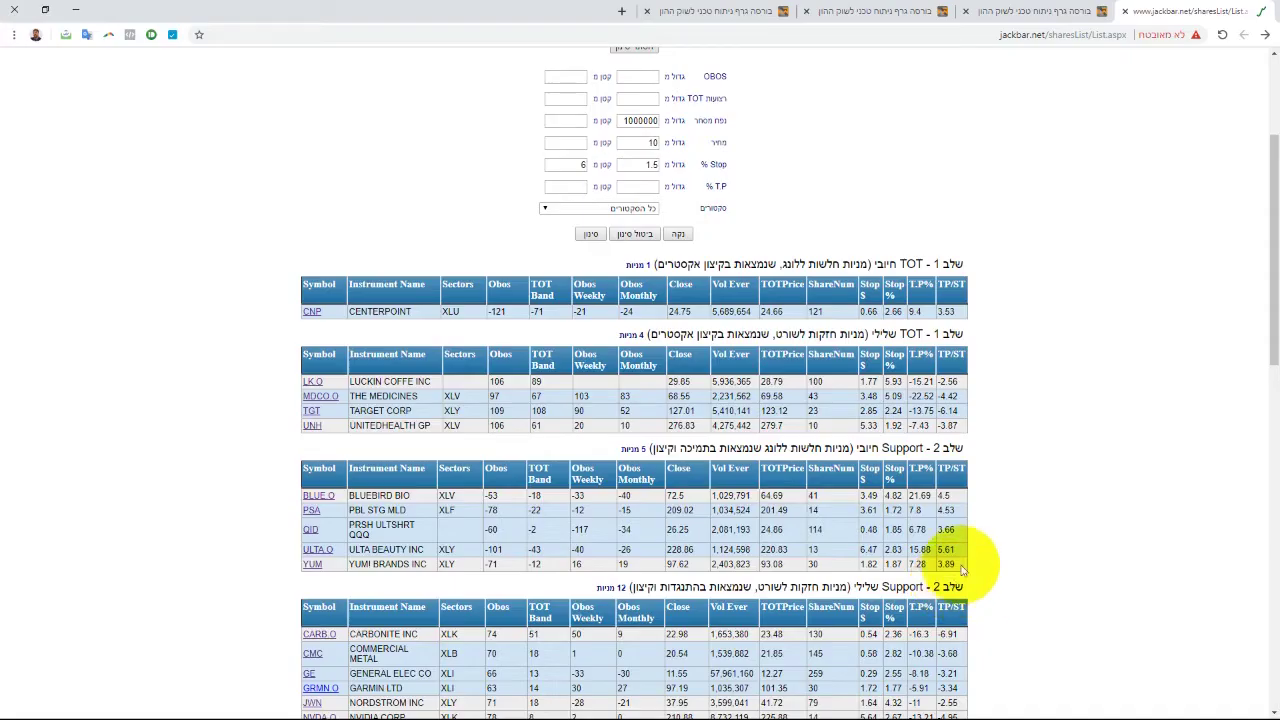
In the filtered share list, sort the stage 2 negative Support table by Obos in ascending order.
scroll(980, 550, down, 3)
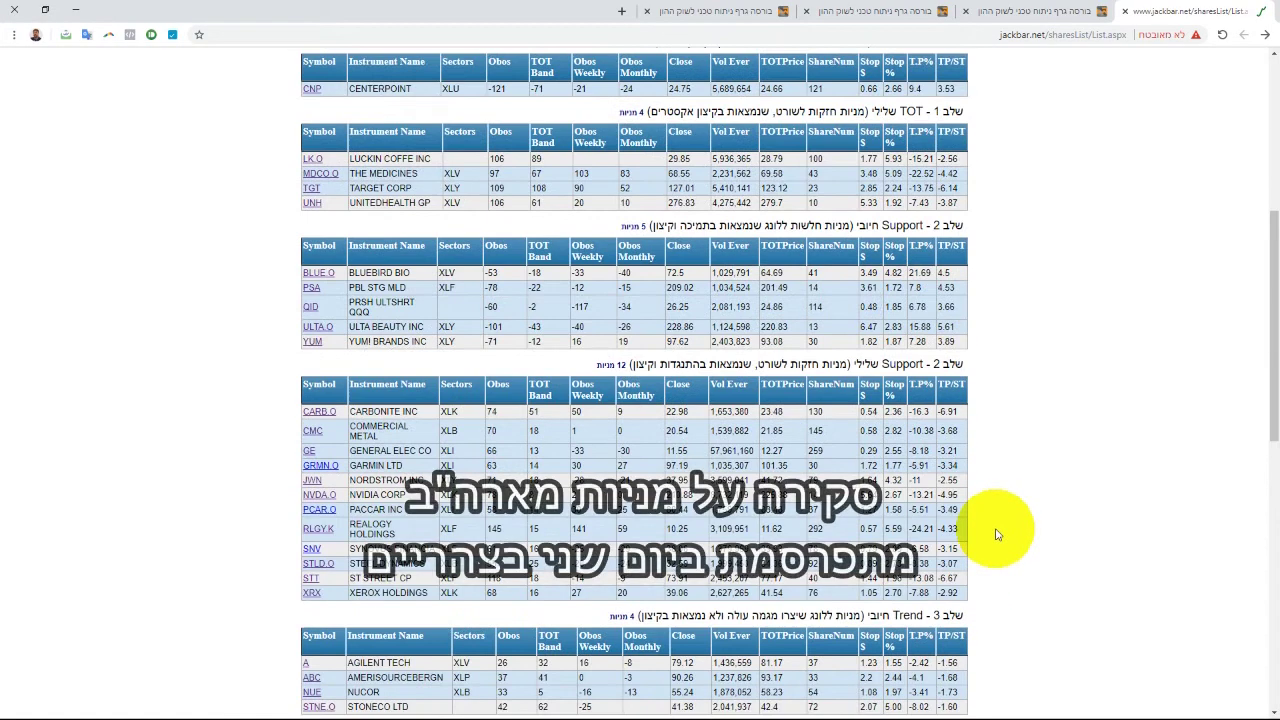
click(501, 390)
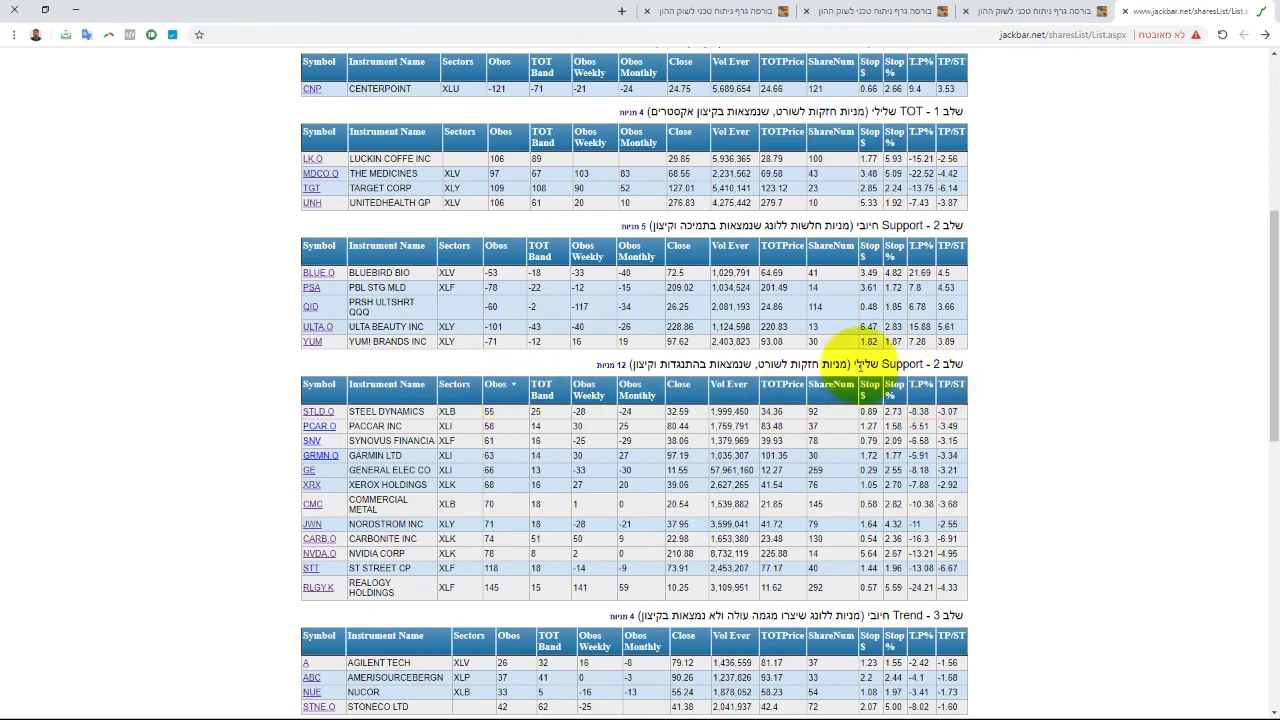
Sort the stage 2 negative Support table by Obos in descending order and open the General Electric (GE) chart.
click(497, 391)
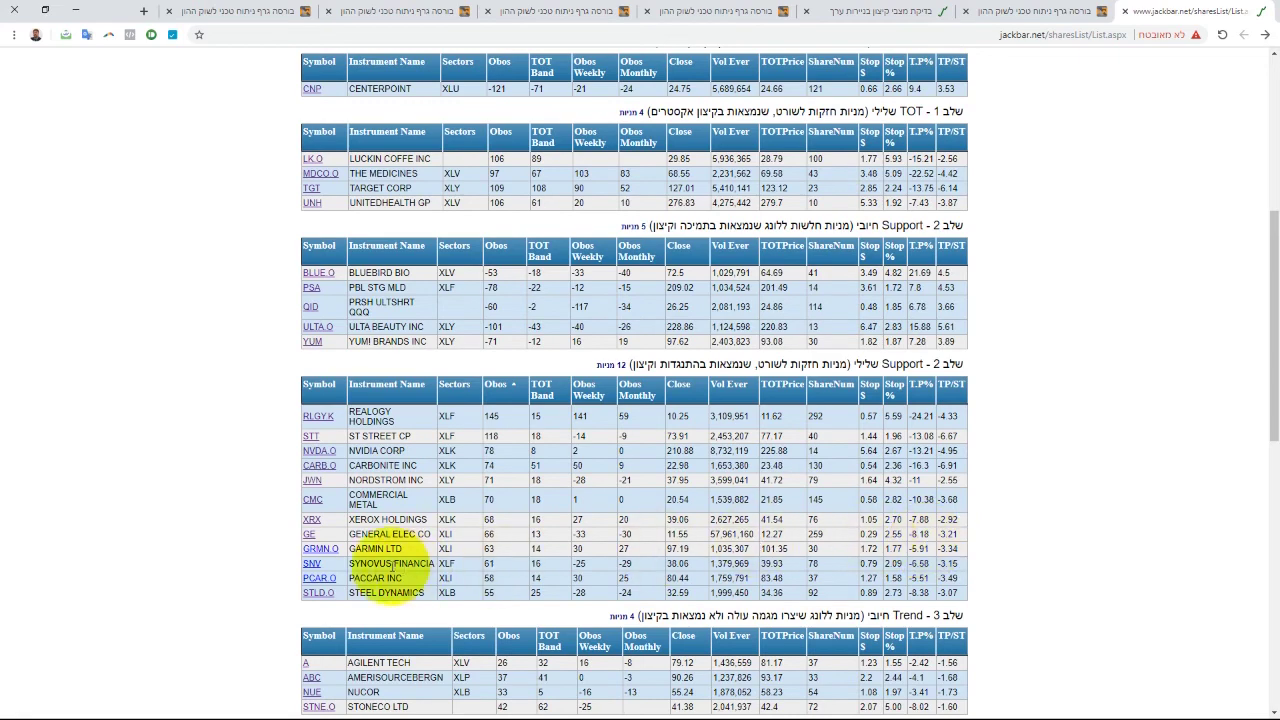
click(308, 534)
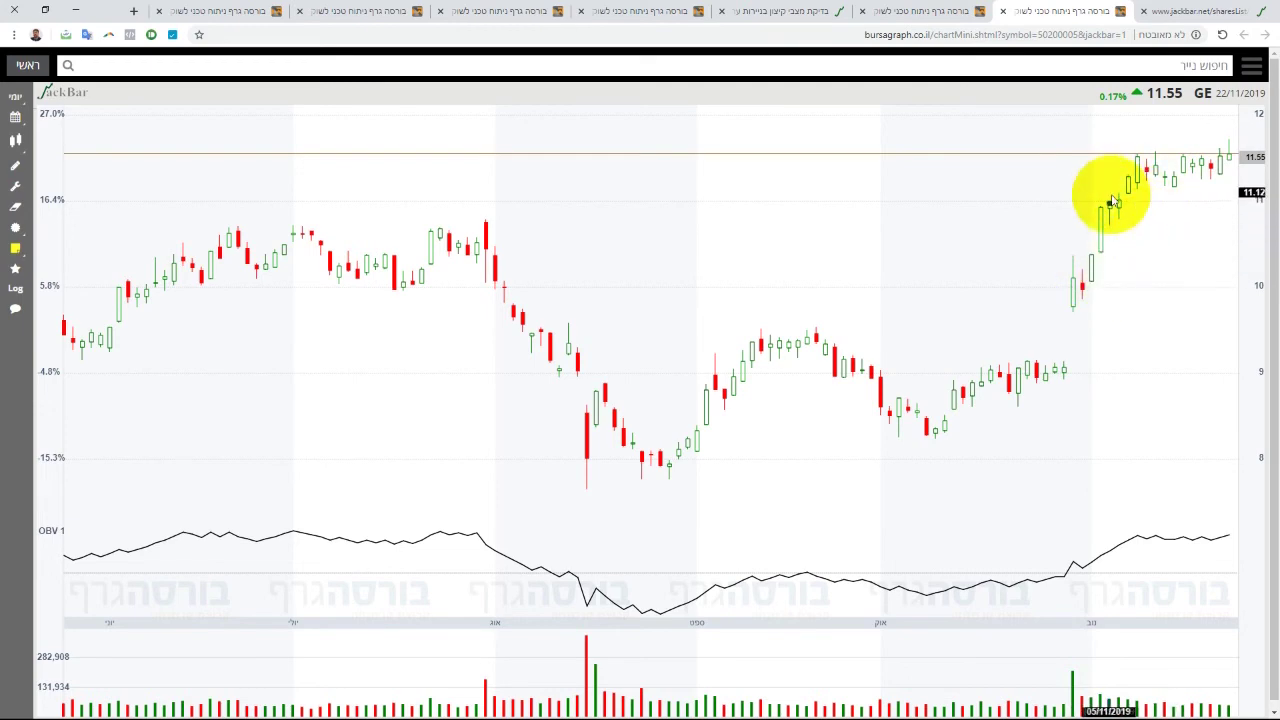
In the extreme-state check report for GE, examine the daily, weekly and monthly assessments together with their charts.
click(805, 11)
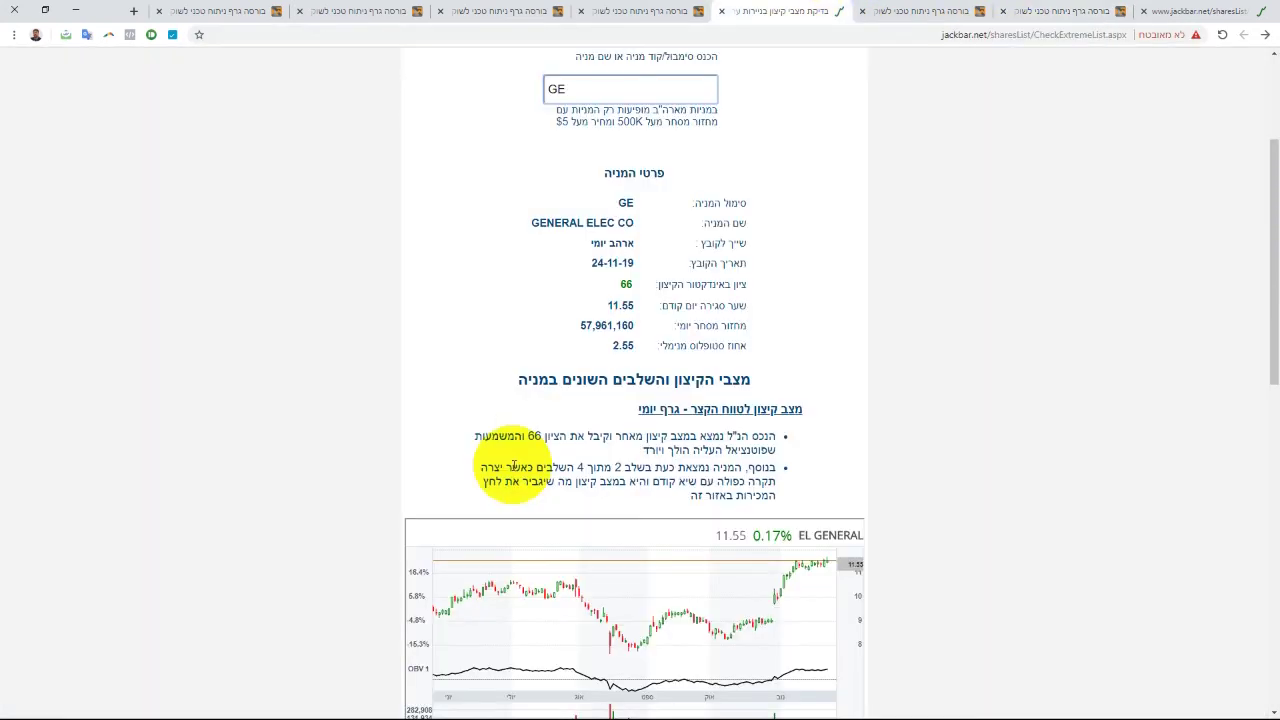
scroll(946, 471, down, 2)
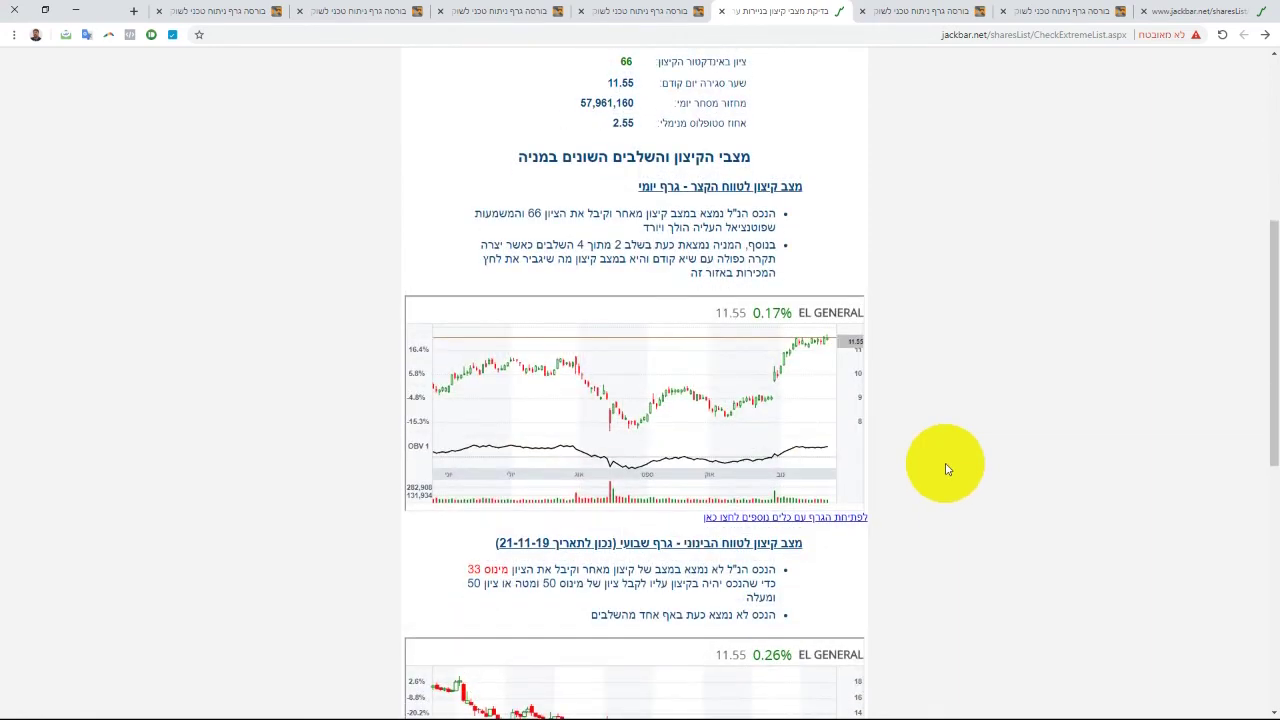
scroll(950, 400, down, 2)
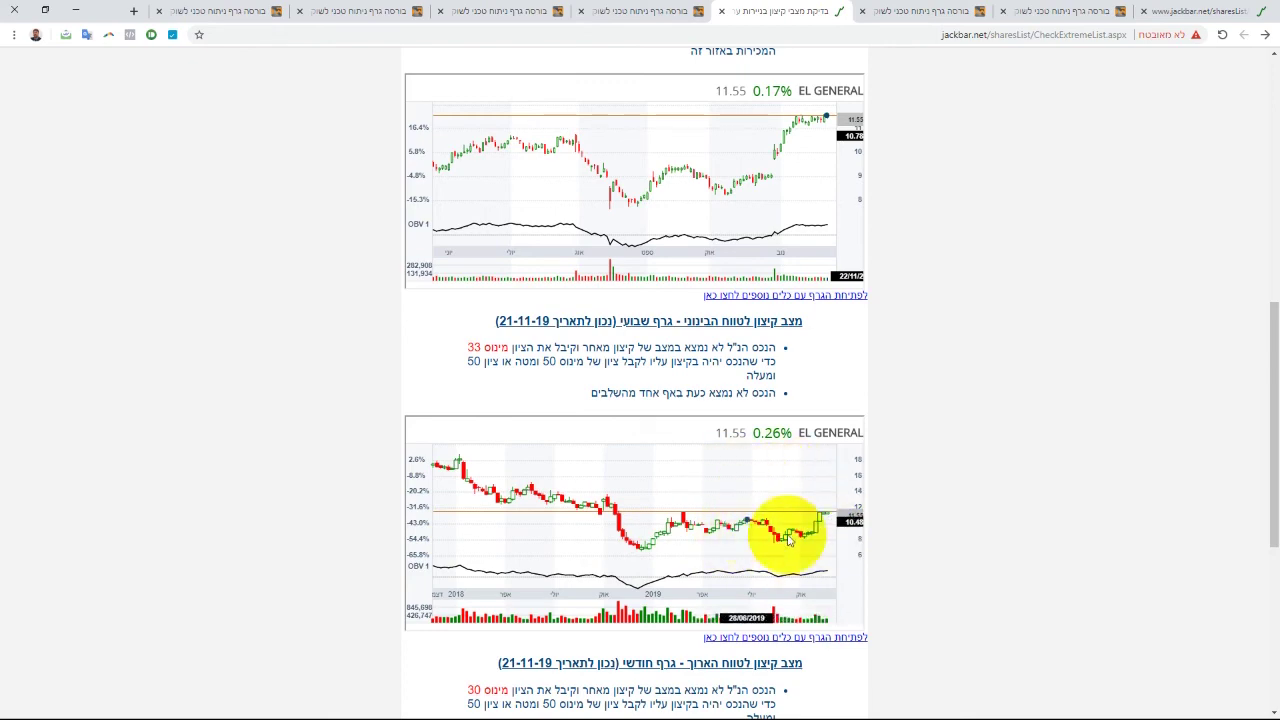
scroll(1003, 518, down, 2)
scroll(1003, 518, up, 2)
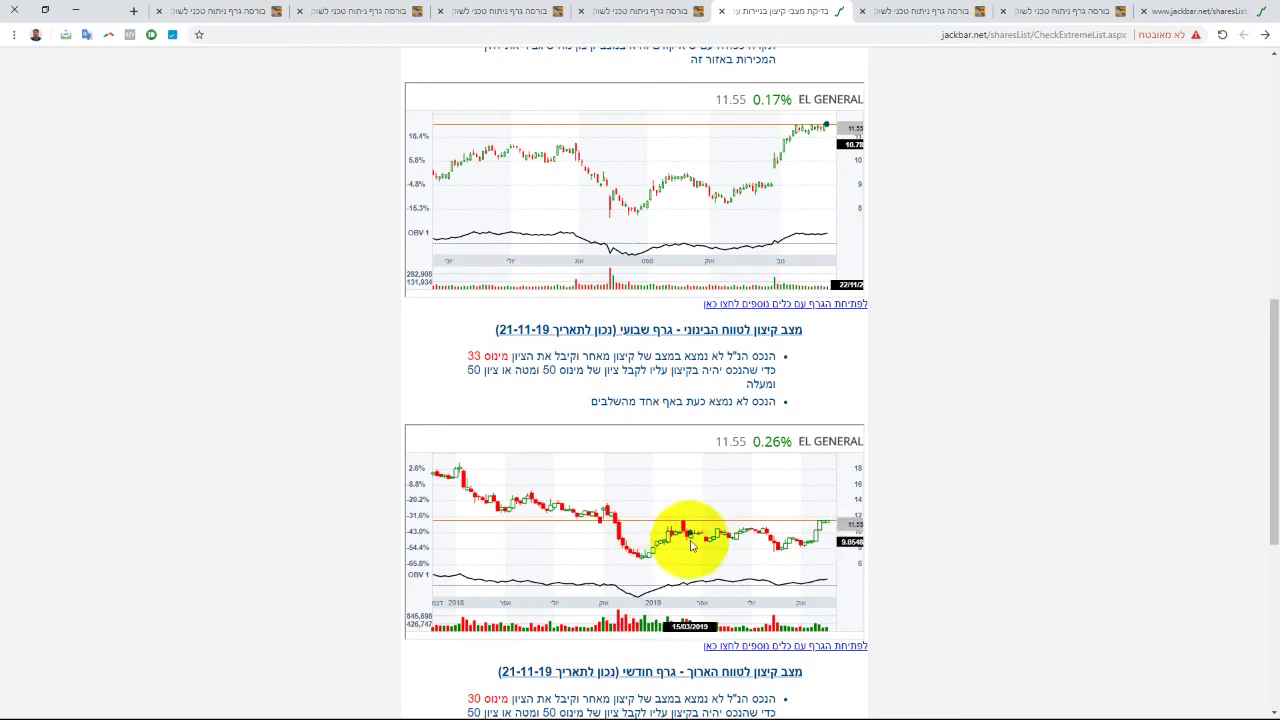
scroll(957, 523, down, 5)
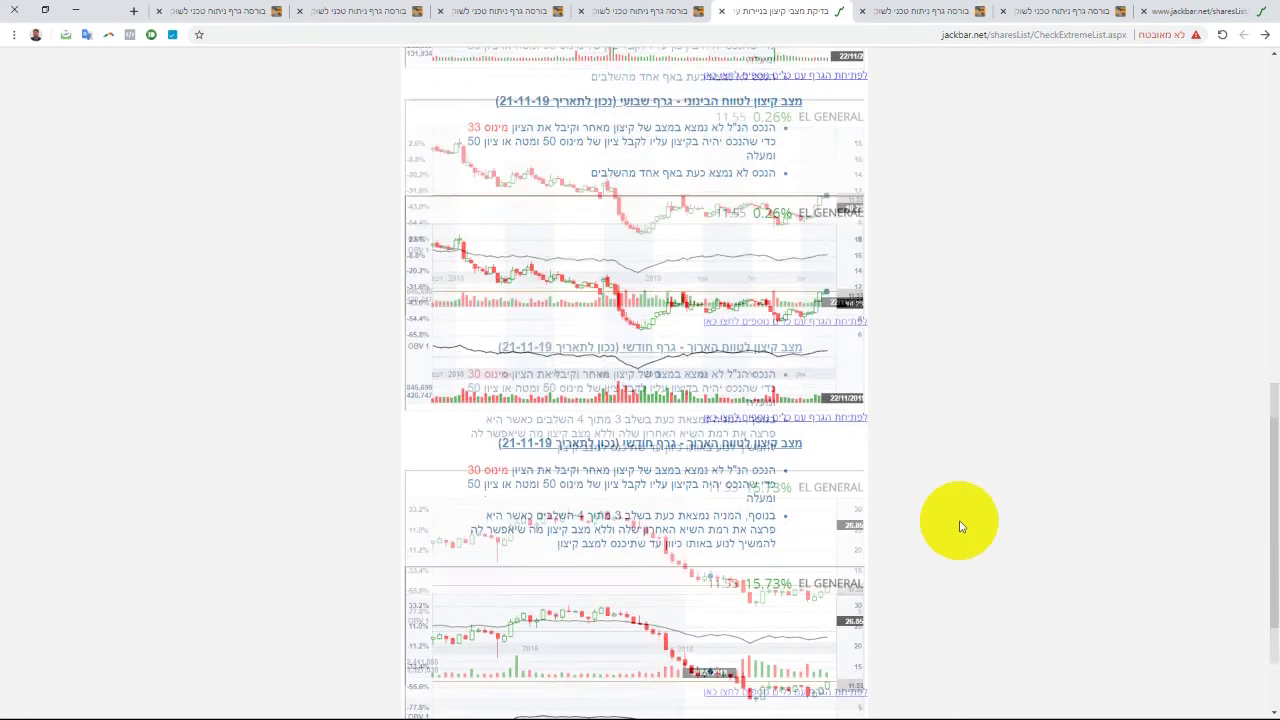